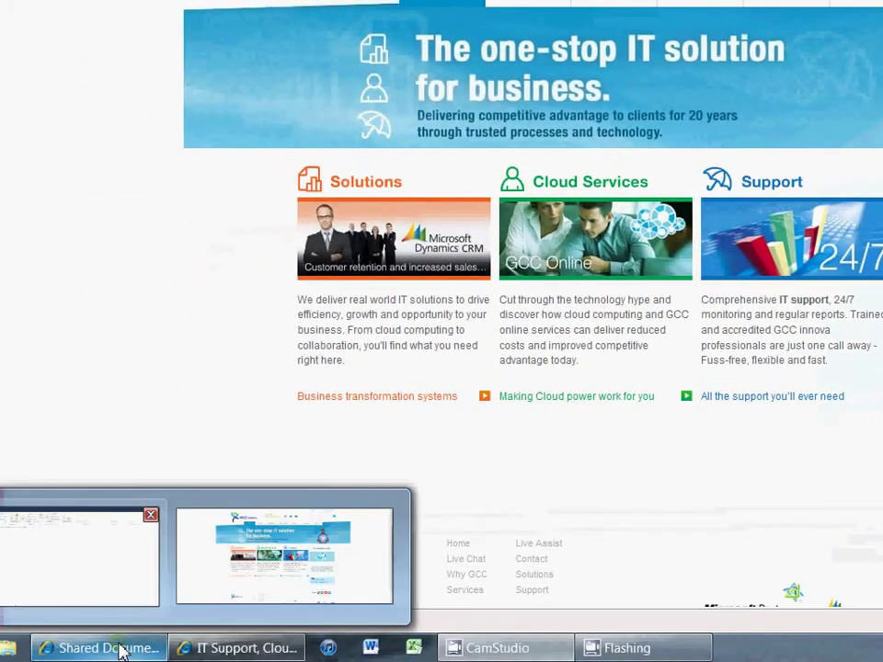
Switch to the browser showing the empty Shared Documents library with Customer and Product columns
{"action": "left_click", "coordinate": [171, 650]}
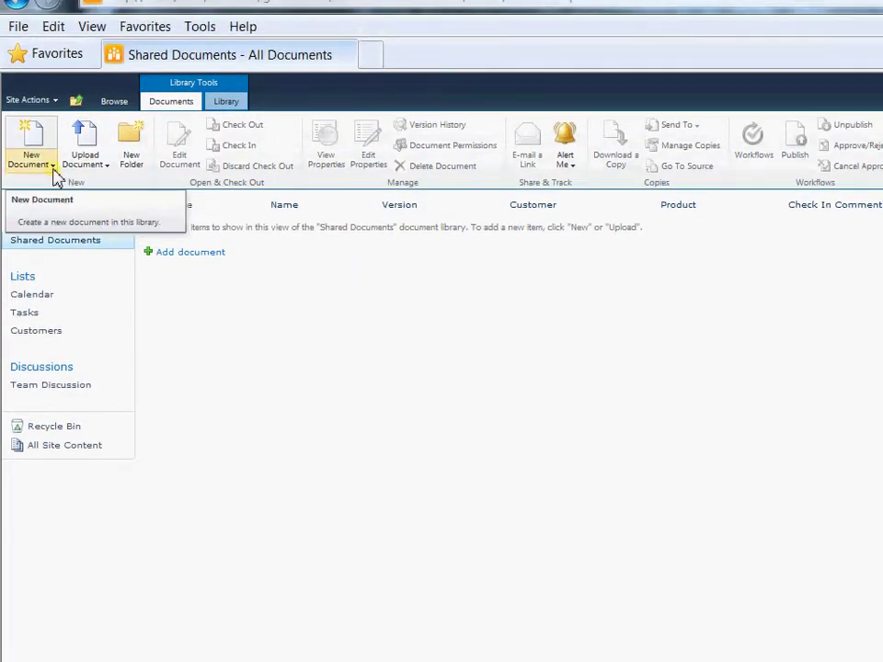
Create a new Business Case document from the library and confirm opening it in Word
{"action": "left_click", "coordinate": [53, 165]}
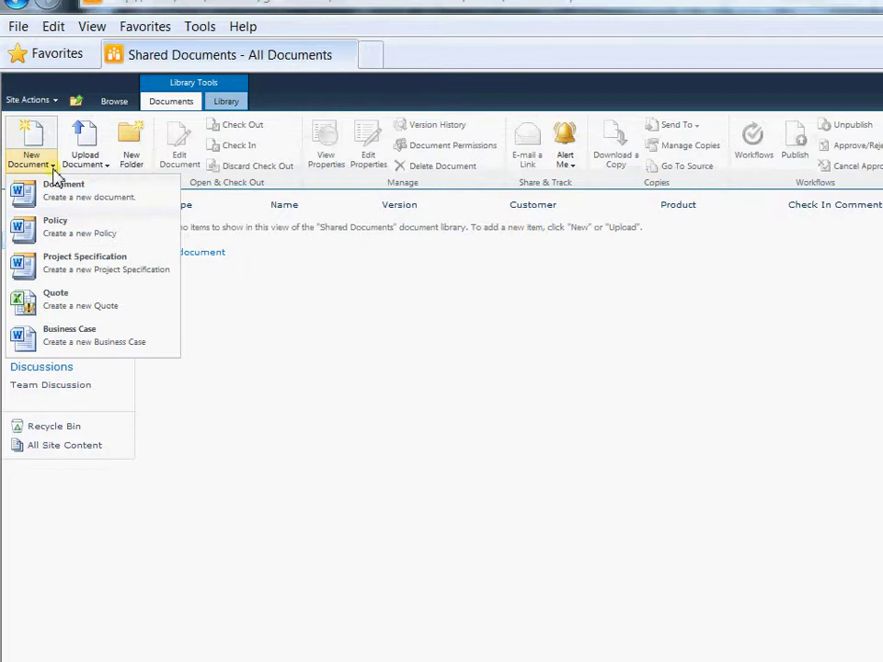
{"action": "left_click", "coordinate": [93, 342]}
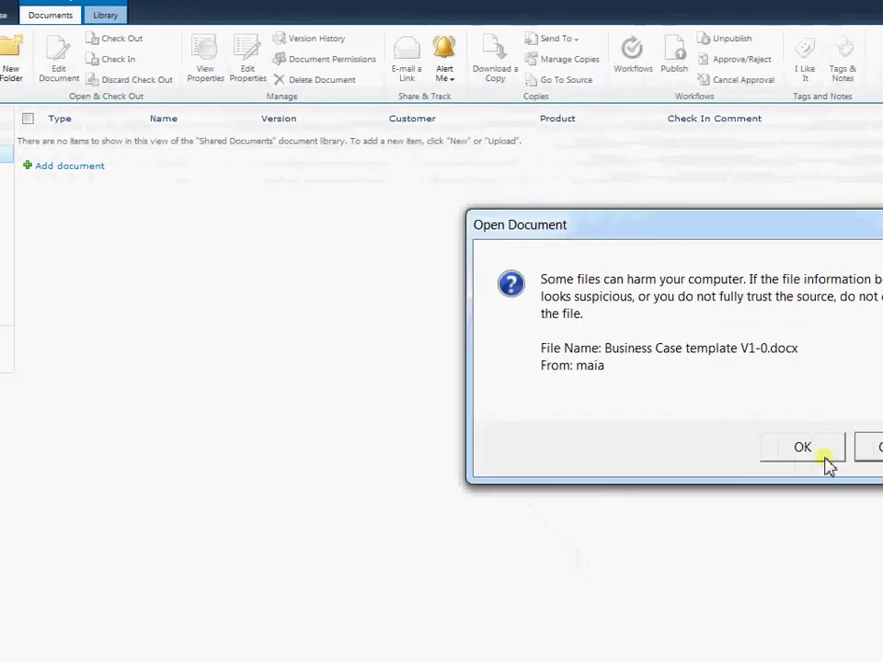
{"action": "left_click", "coordinate": [823, 460]}
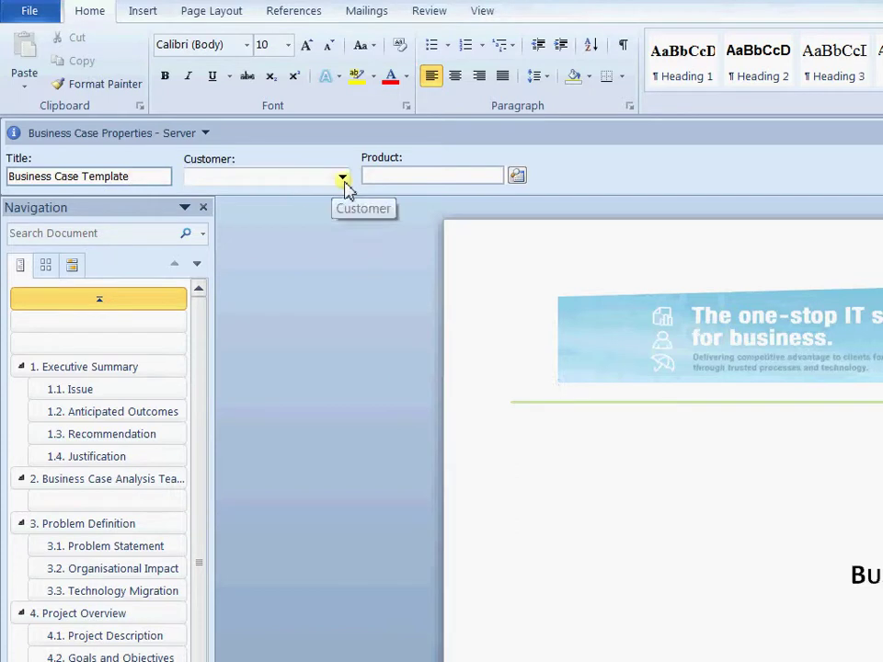
In the Document Information Panel, set Customer to Widgets Inc and Product to Microsoft > Sharepoint
{"action": "left_click", "coordinate": [342, 178]}
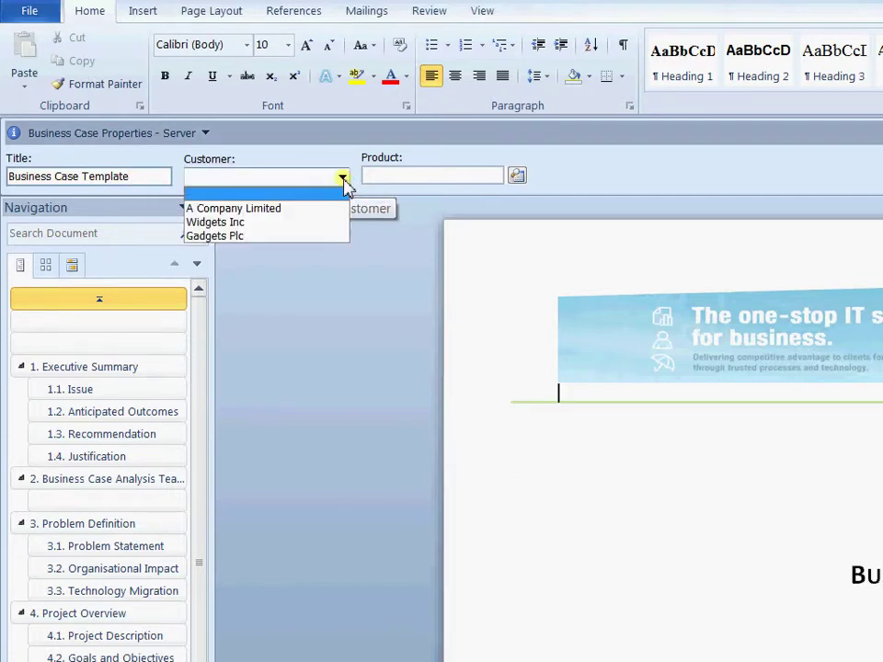
{"action": "left_click", "coordinate": [251, 223]}
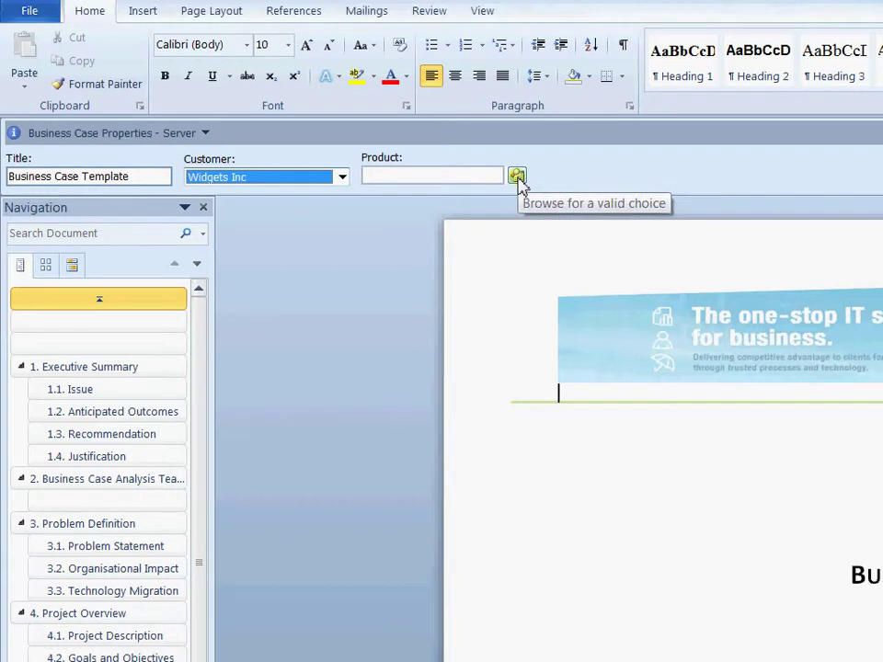
{"action": "left_click", "coordinate": [518, 178]}
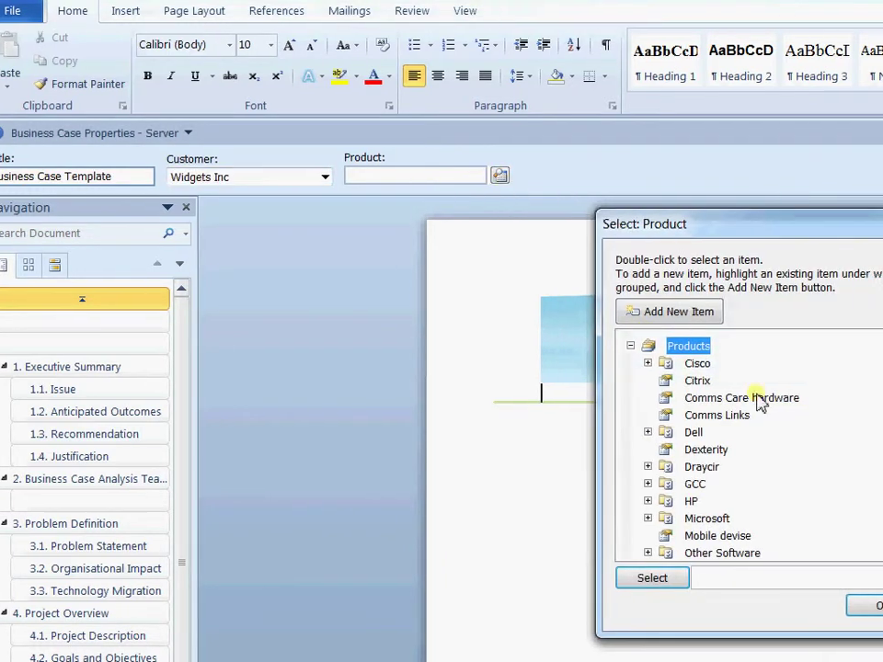
{"action": "left_click", "coordinate": [578, 518]}
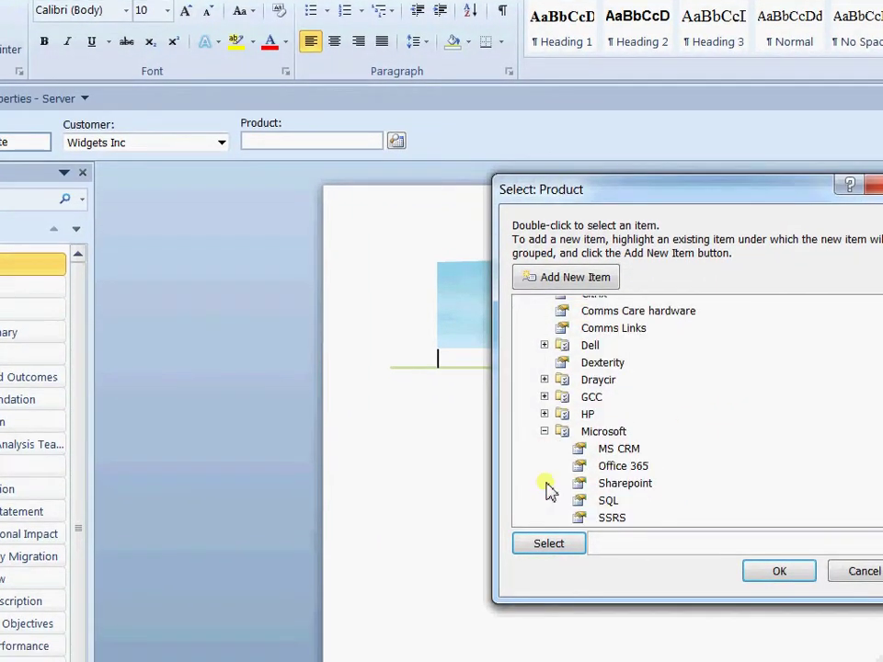
{"action": "left_click", "coordinate": [669, 519]}
{"action": "double_click", "coordinate": [637, 485]}
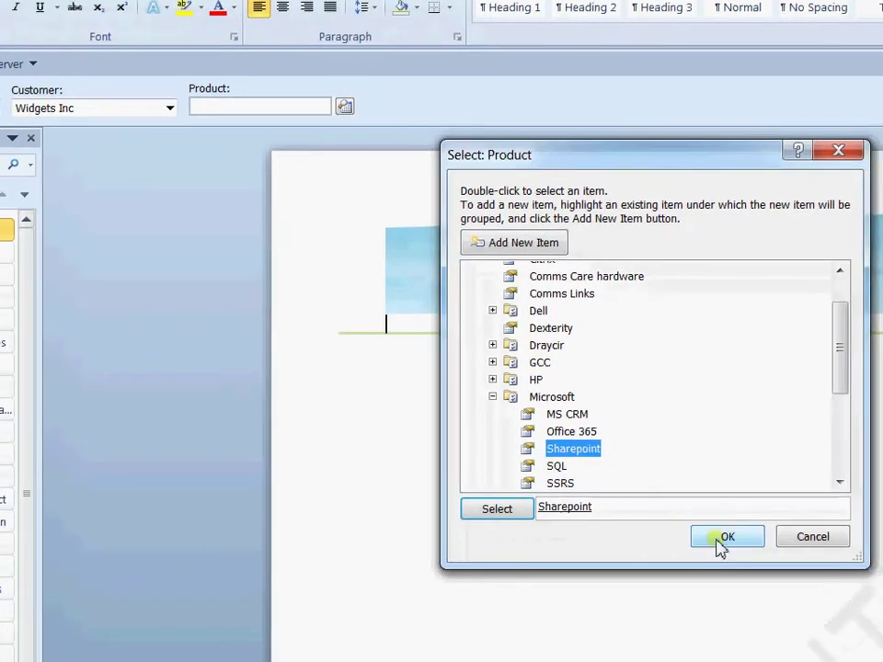
{"action": "left_click", "coordinate": [779, 572]}
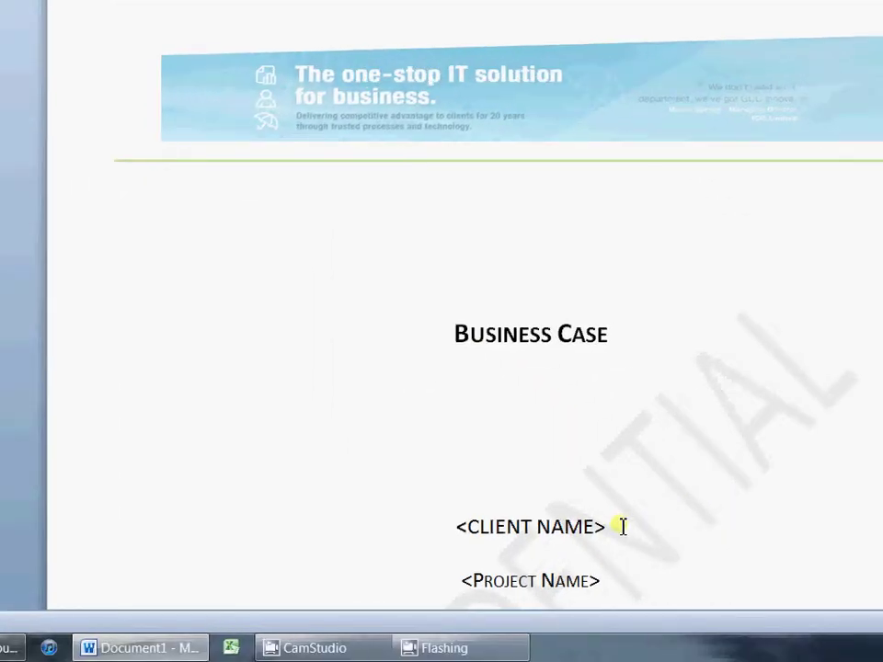
Delete the <CLIENT NAME> placeholder on the cover page and type 'Widgets Inc' in its place
{"action": "left_click", "coordinate": [619, 525]}
{"action": "key", "text": "BackSpace"}
{"action": "key", "text": "BackSpace"}
{"action": "key", "text": "BackSpace"}
{"action": "key", "text": "BackSpace"}
{"action": "key", "text": "BackSpace"}
{"action": "key", "text": "BackSpace"}
{"action": "key", "text": "BackSpace"}
{"action": "key", "text": "BackSpace"}
{"action": "key", "text": "BackSpace"}
{"action": "key", "text": "BackSpace"}
{"action": "key", "text": "BackSpace"}
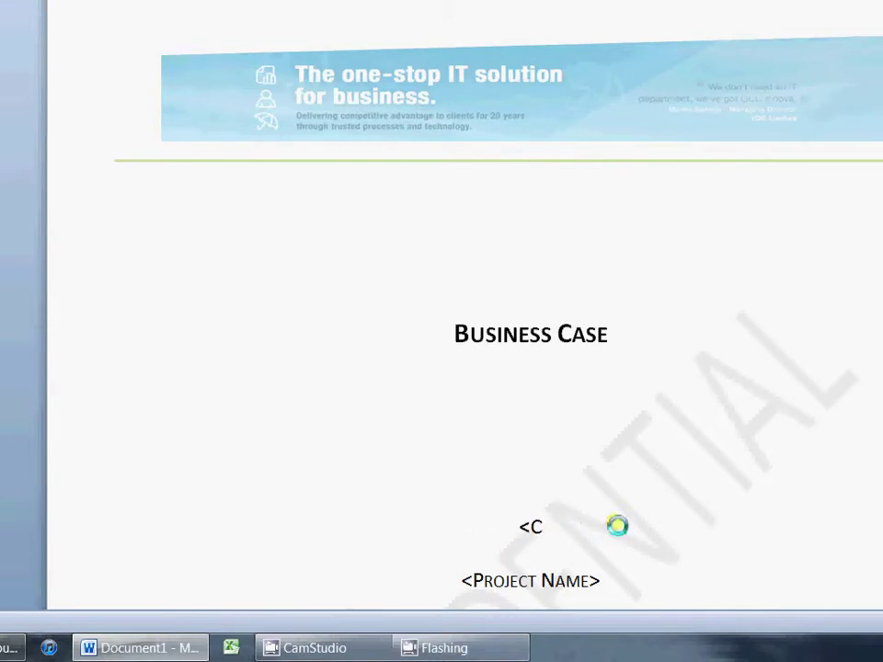
{"action": "key", "text": "BackSpace"}
{"action": "key", "text": "BackSpace"}
{"action": "type", "text": "Widgets"}
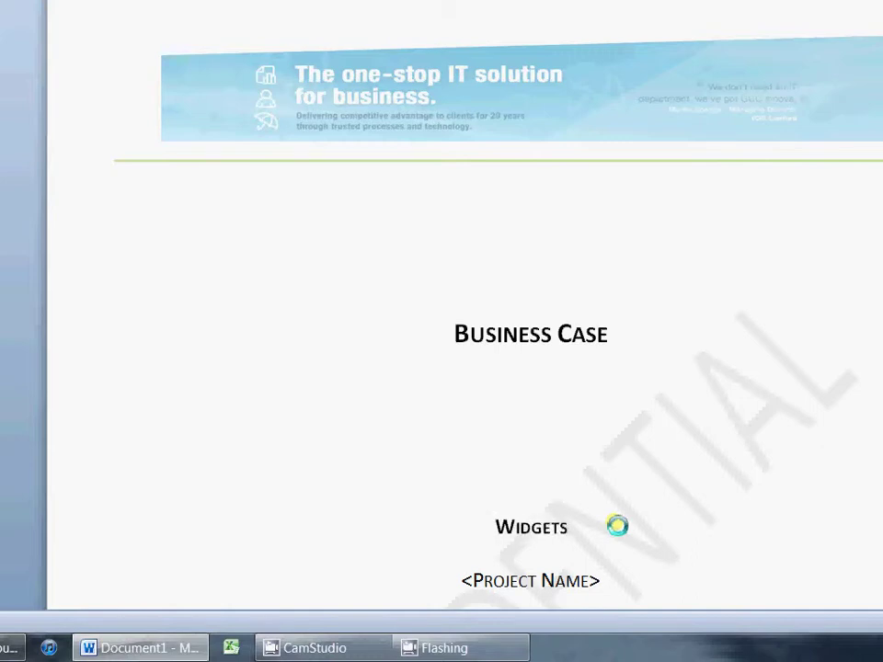
{"action": "type", "text": " Inc"}
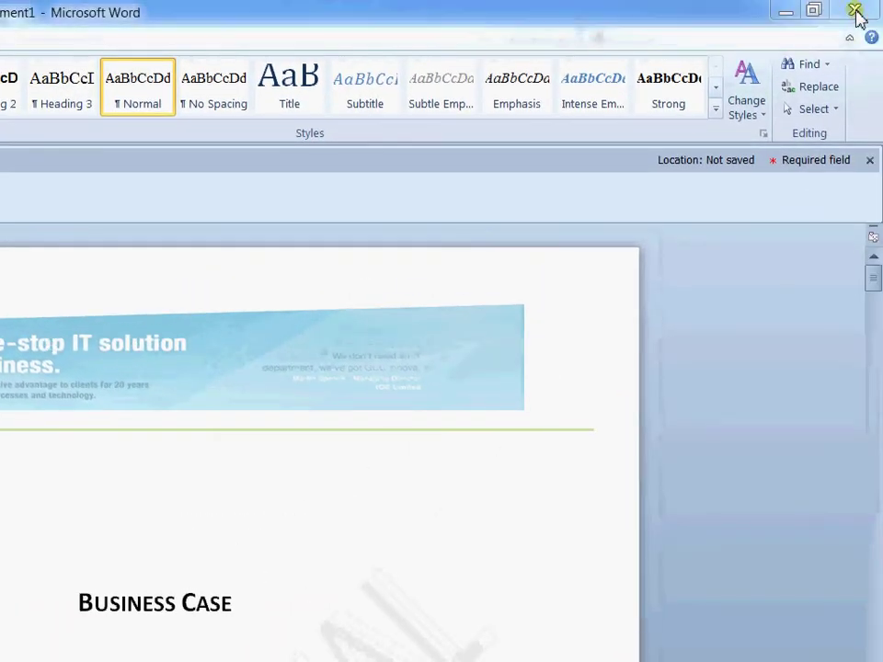
Close the document and save it to the library under the file name 'Widgets Business Case'
{"action": "left_click", "coordinate": [856, 10]}
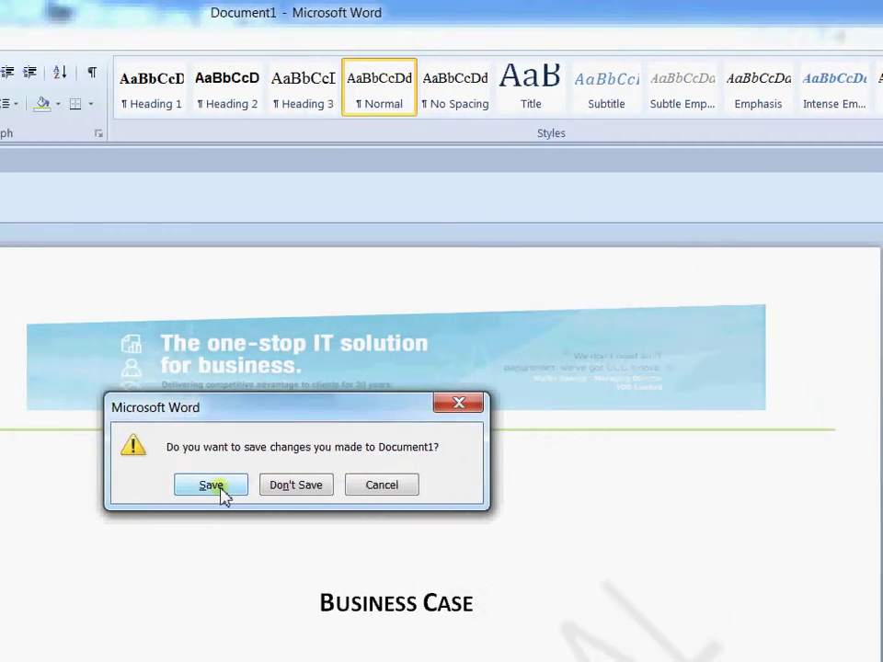
{"action": "left_click", "coordinate": [211, 486]}
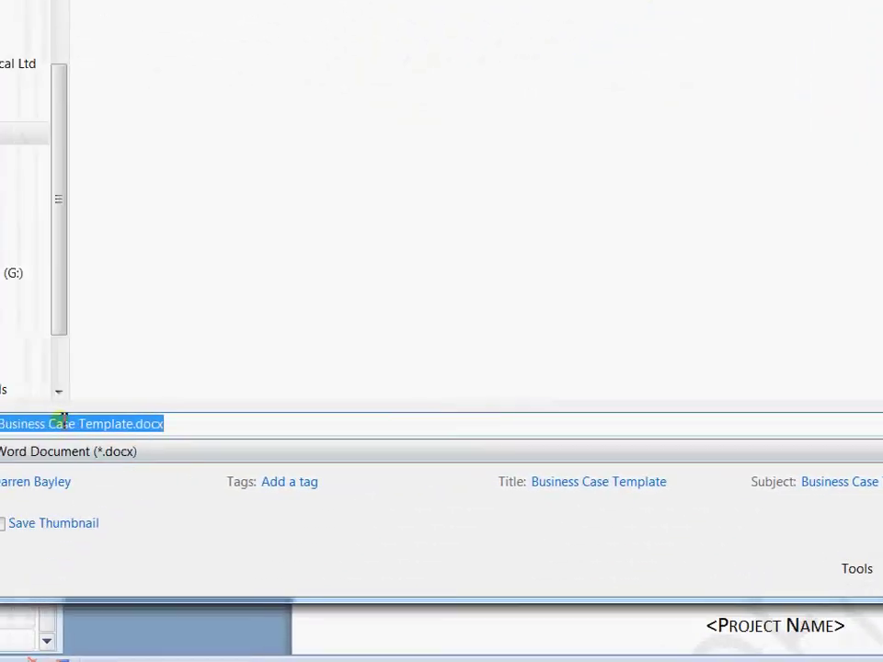
{"action": "type", "text": "Wi"}
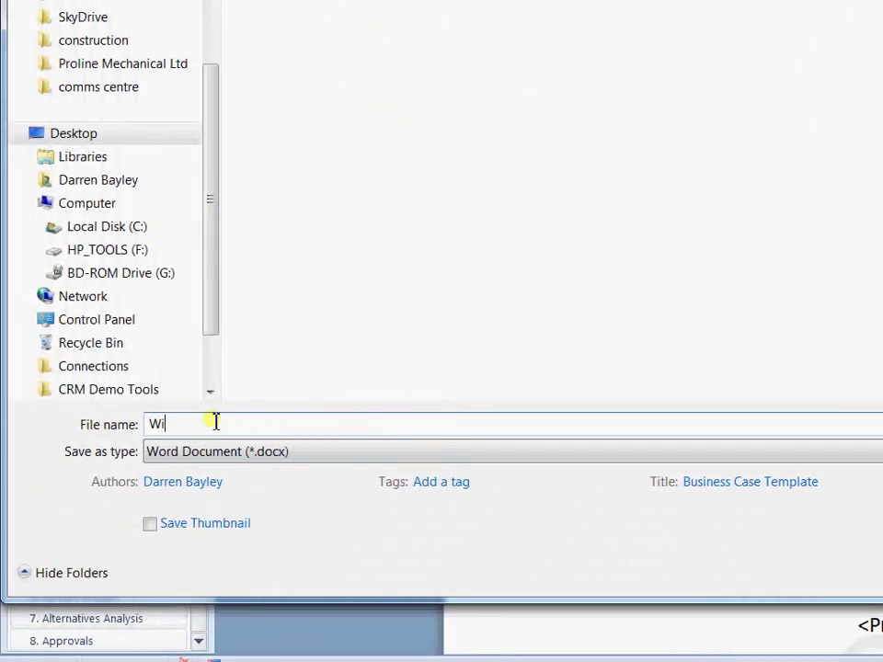
{"action": "type", "text": "dgets Business"}
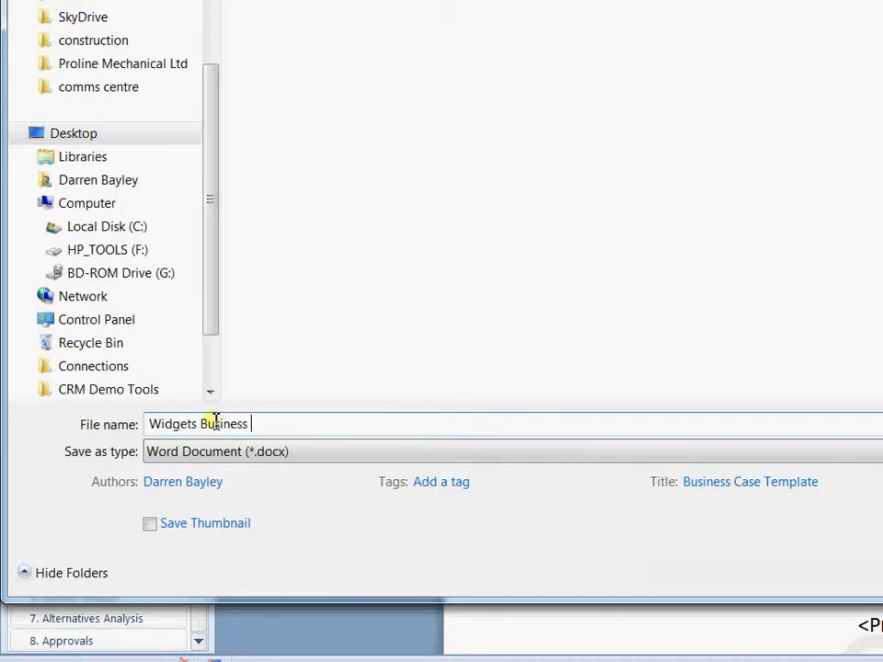
{"action": "type", "text": " Case"}
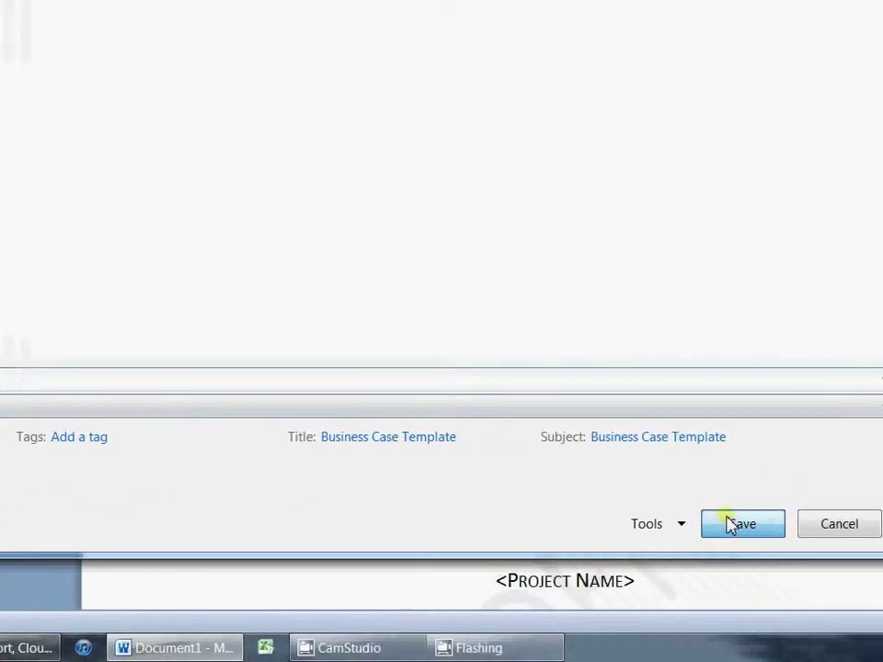
{"action": "left_click", "coordinate": [780, 523]}
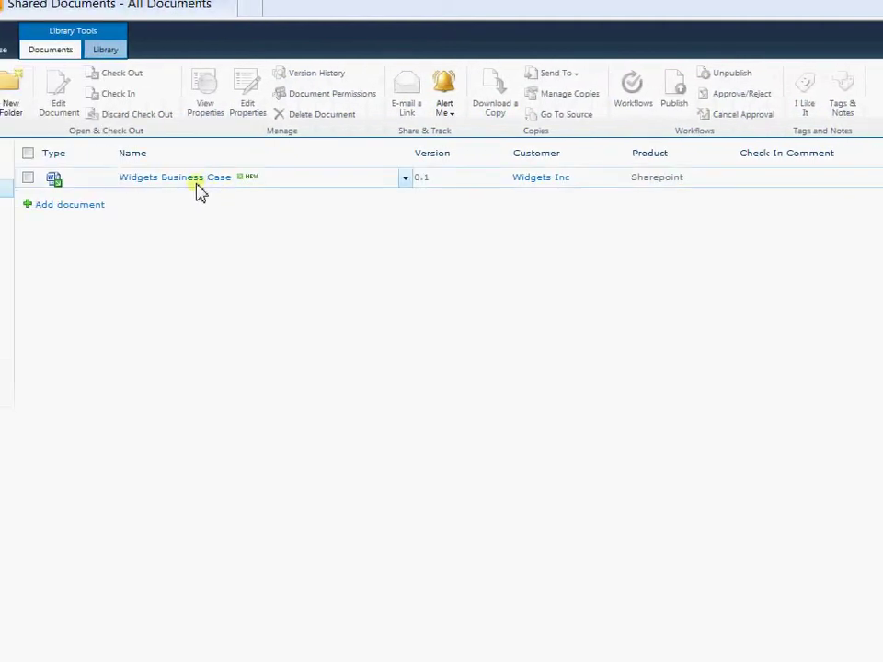
Select the Widgets Business Case row and begin checking it in with the comment 'Document set up'
{"action": "left_click", "coordinate": [332, 183]}
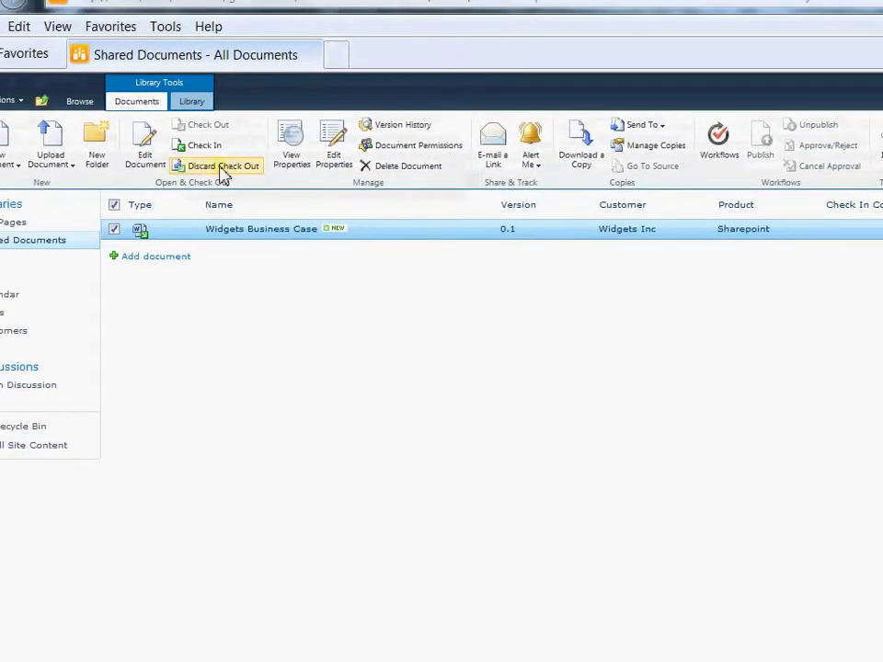
{"action": "left_click", "coordinate": [221, 166]}
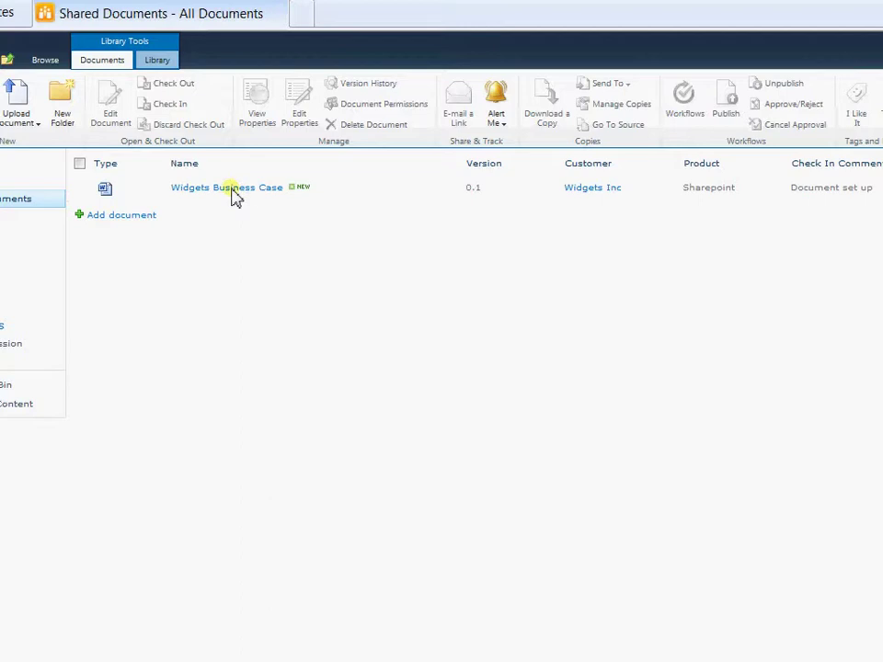
Check out Widgets Business Case for editing and type 'Reference' after 'Project' beneath Project X on the cover
{"action": "left_click", "coordinate": [234, 187]}
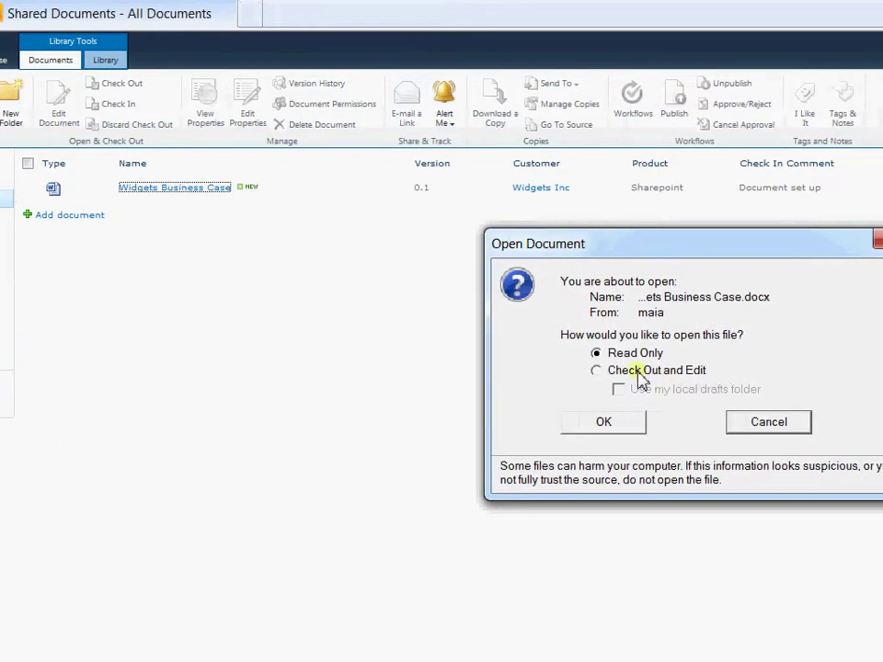
{"action": "left_click", "coordinate": [629, 377]}
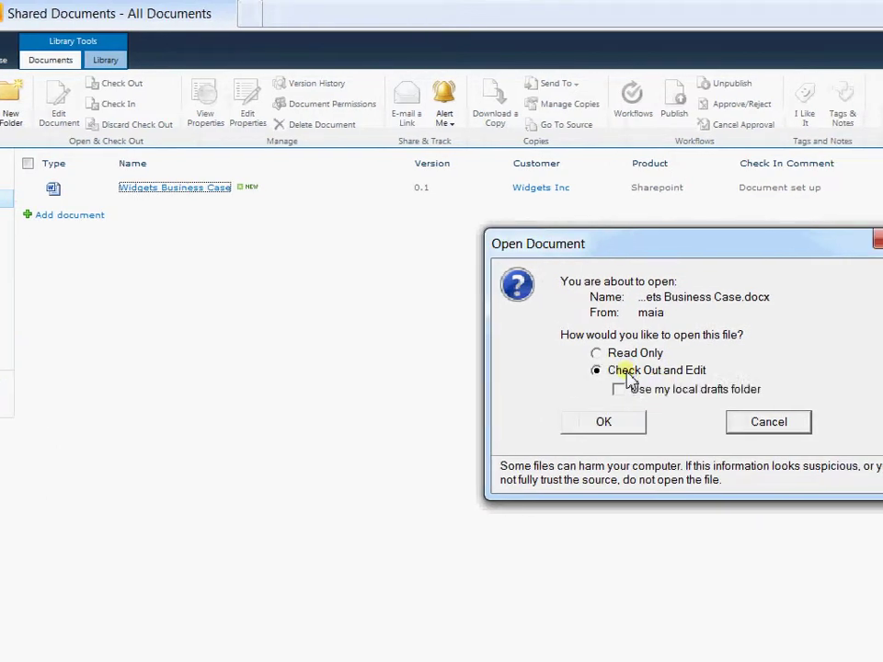
{"action": "left_click", "coordinate": [610, 424]}
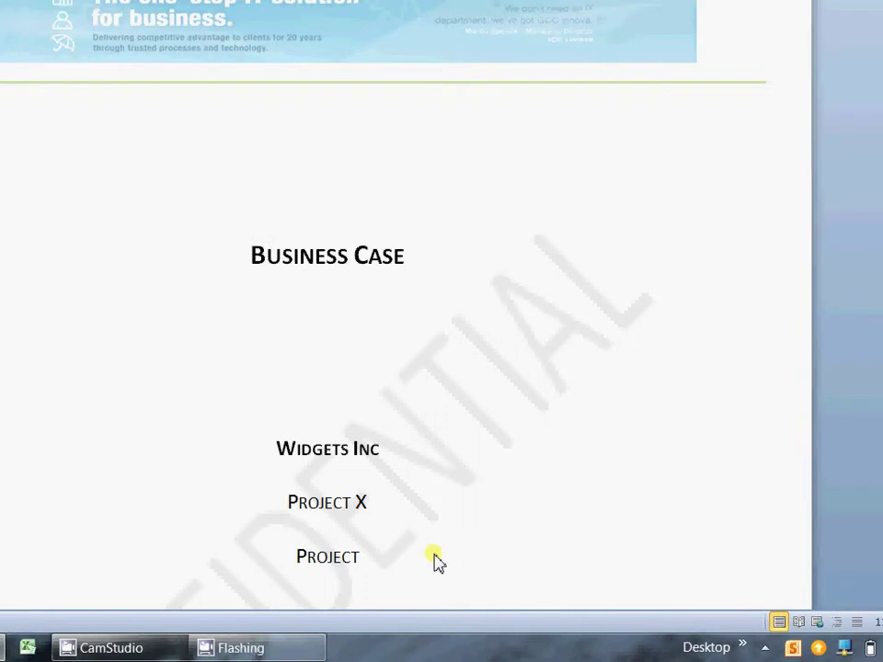
{"action": "type", "text": "Re"}
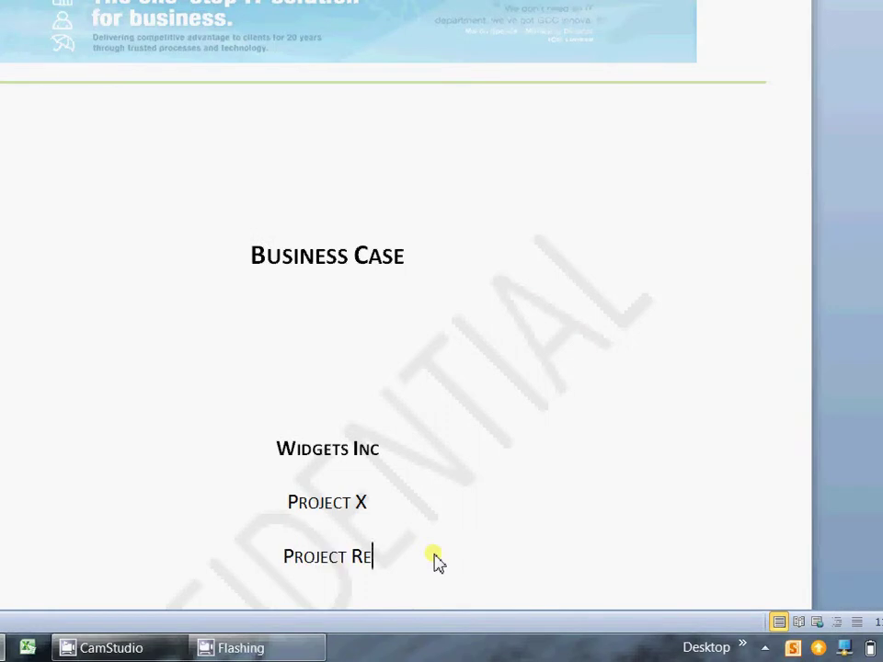
{"action": "type", "text": "ference"}
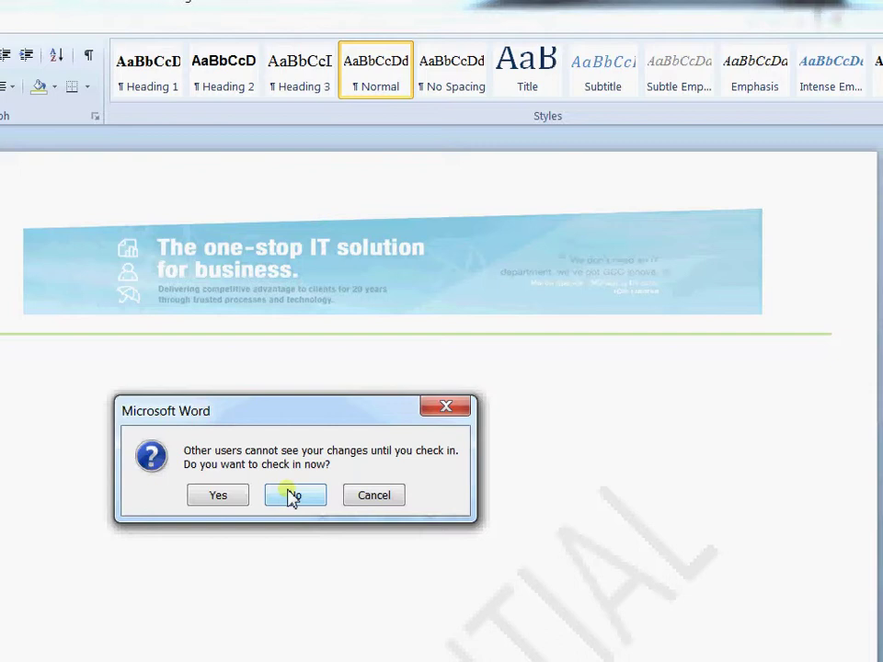
Agree to check in on close, adding the comment 'Added in project reference' to create version 0.2
{"action": "left_click", "coordinate": [218, 497]}
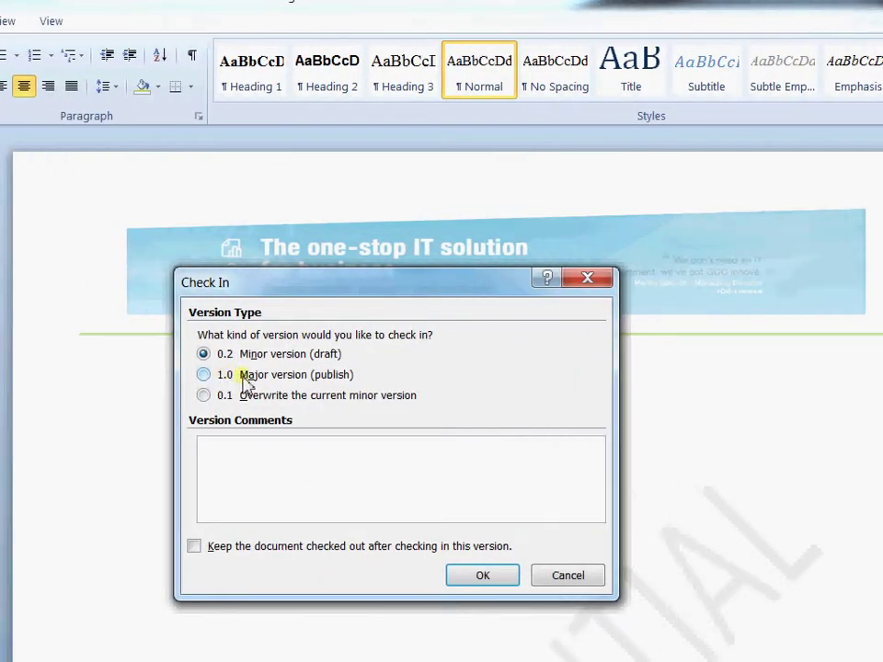
{"action": "left_click", "coordinate": [239, 459]}
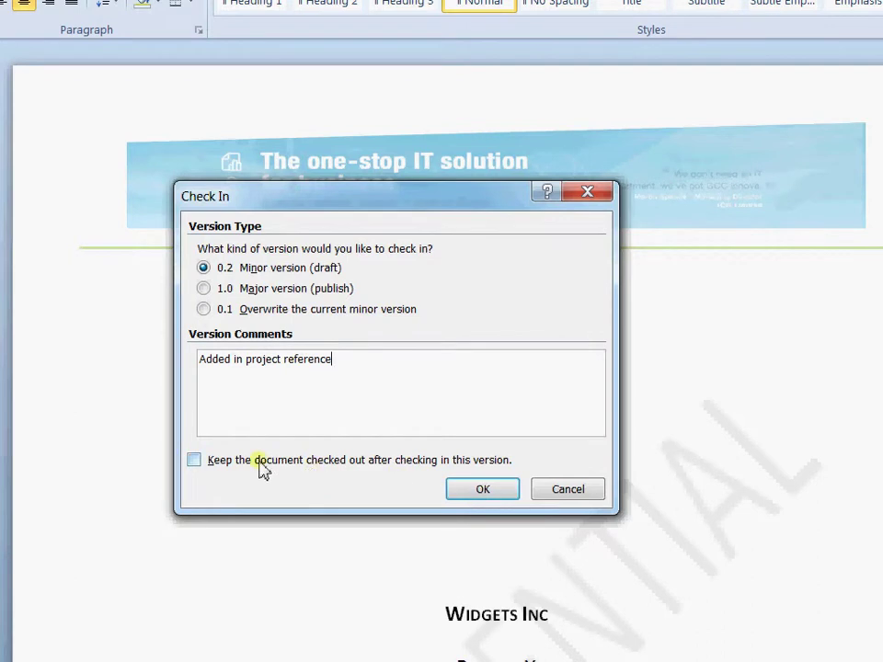
{"action": "left_click", "coordinate": [480, 495]}
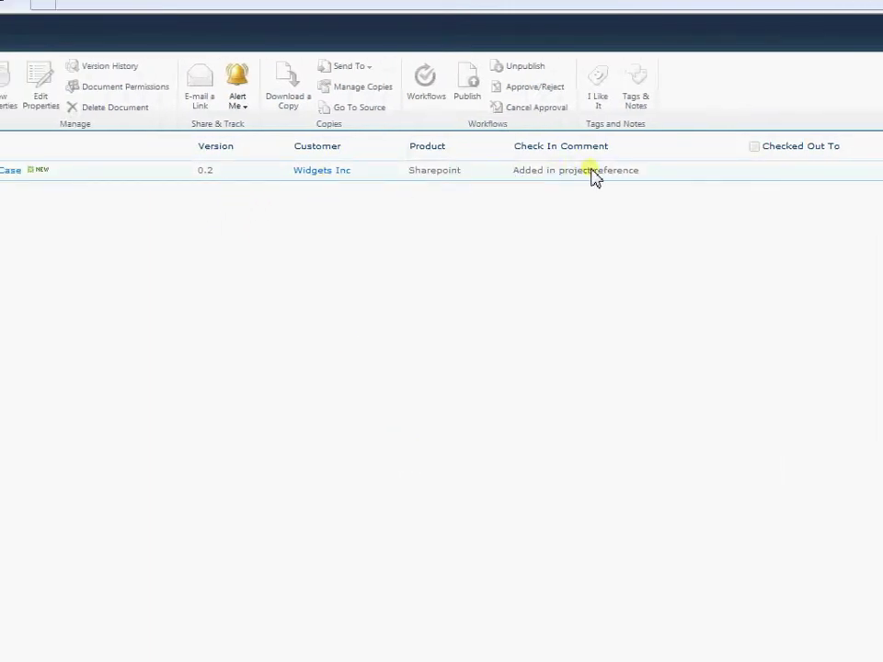
Open Version History from the Widgets Business Case menu to review versions 0.2 and 0.1 and their comments
{"action": "left_click", "coordinate": [222, 173]}
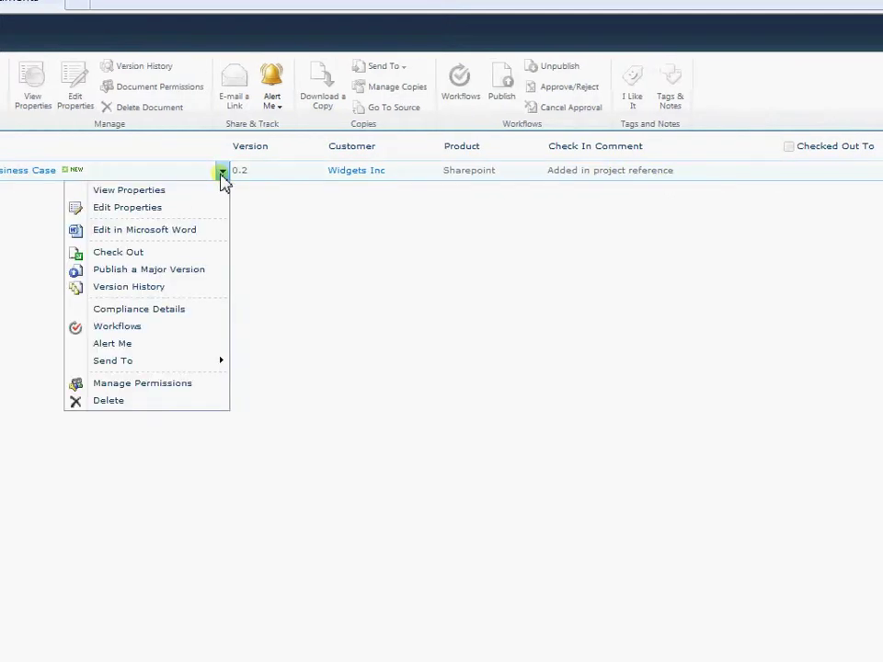
{"action": "left_click", "coordinate": [222, 288]}
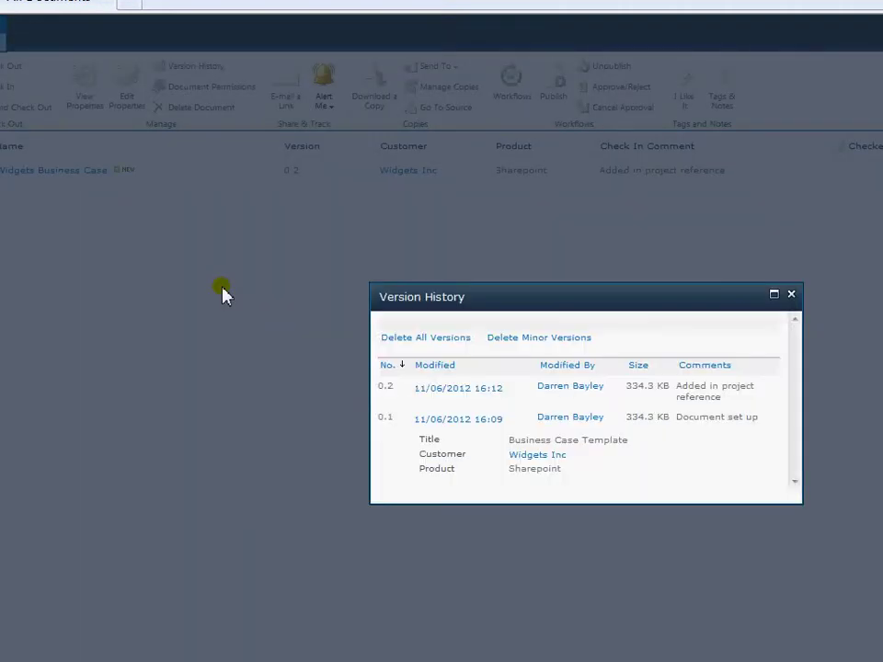
{"action": "mouse_move", "coordinate": [534, 427]}
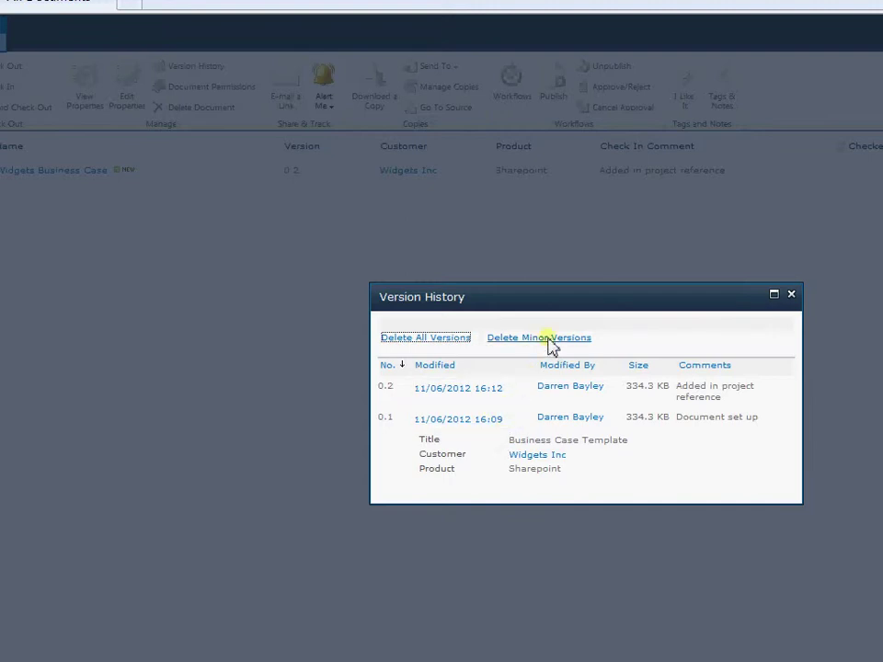
{"action": "mouse_move", "coordinate": [414, 420]}
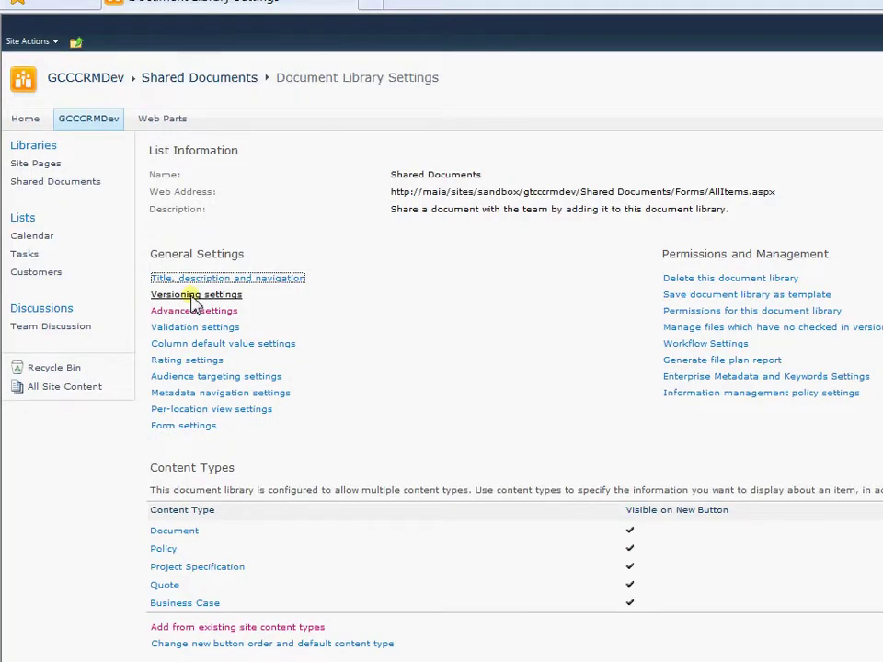
Check that Versioning settings keep major and minor versions without required check-out, and save
{"action": "left_click", "coordinate": [193, 296]}
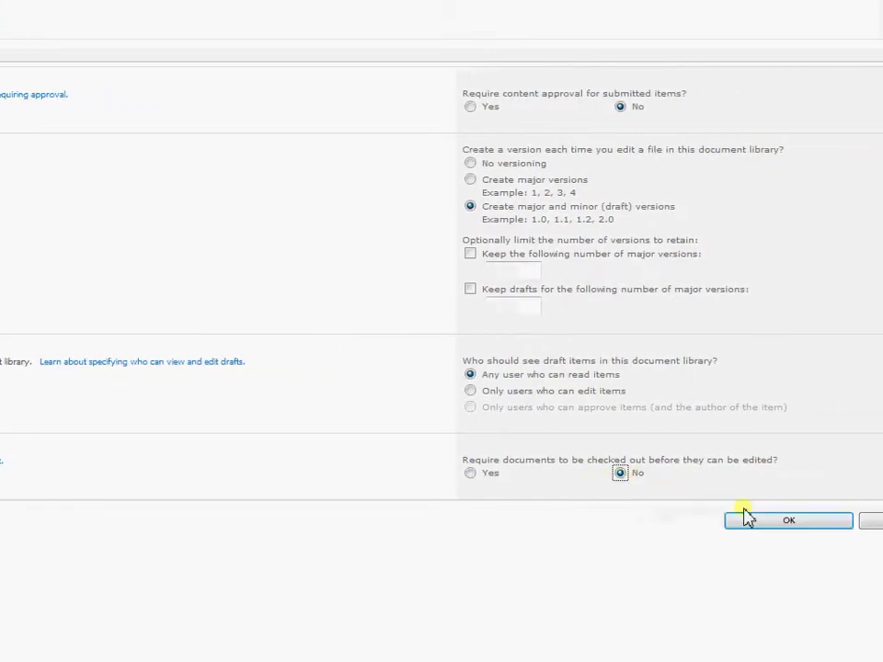
{"action": "left_click", "coordinate": [666, 490]}
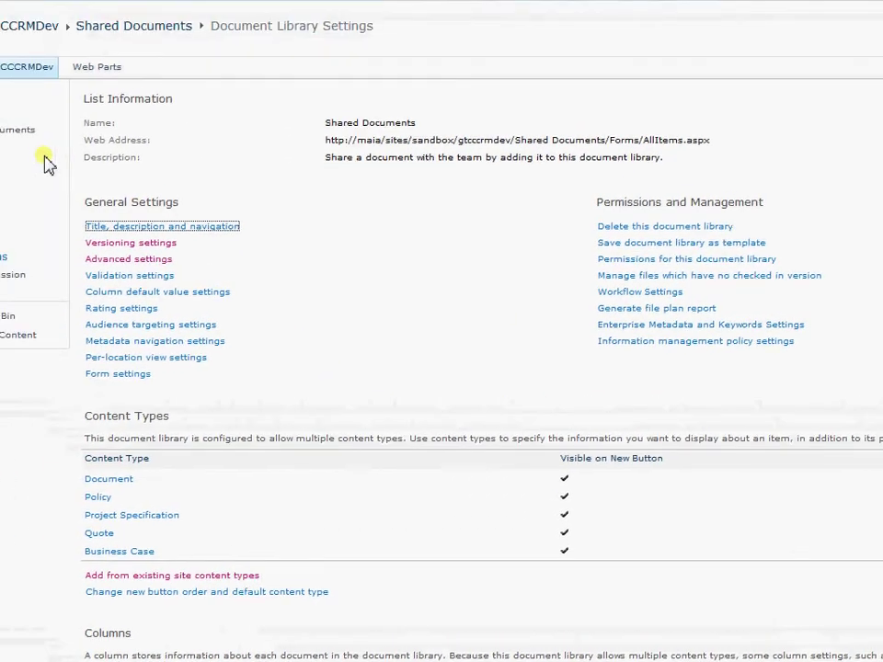
From Shared Documents, open Widgets Business Case in Edit mode instead of Read Only
{"action": "left_click", "coordinate": [18, 130]}
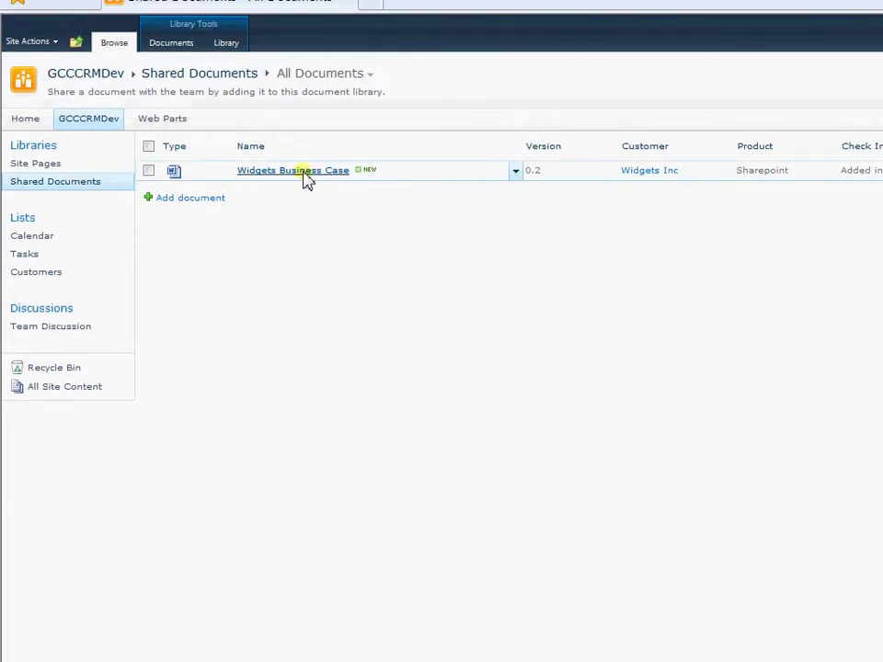
{"action": "left_click", "coordinate": [301, 170]}
{"action": "left_click", "coordinate": [684, 353]}
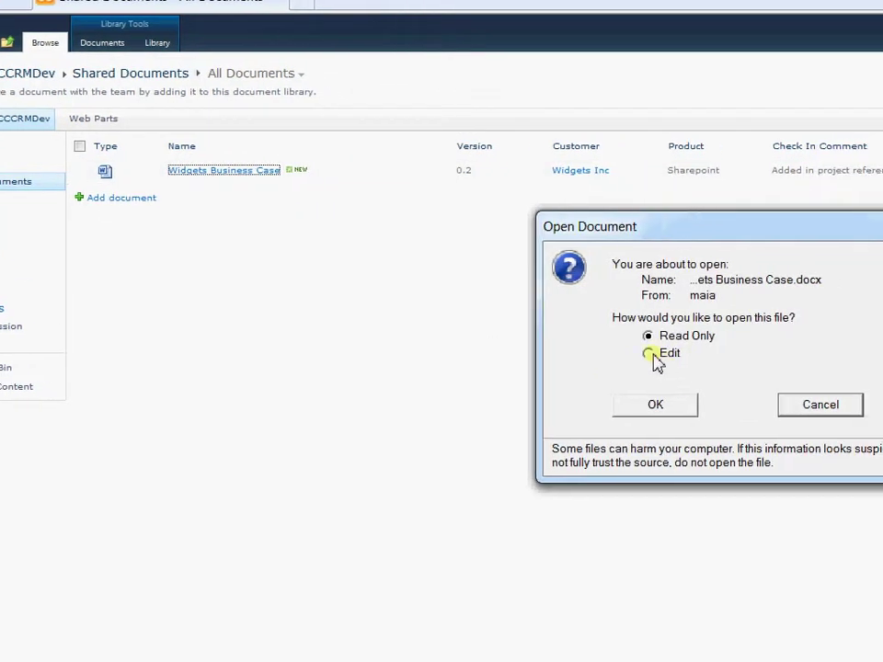
{"action": "left_click", "coordinate": [691, 407]}
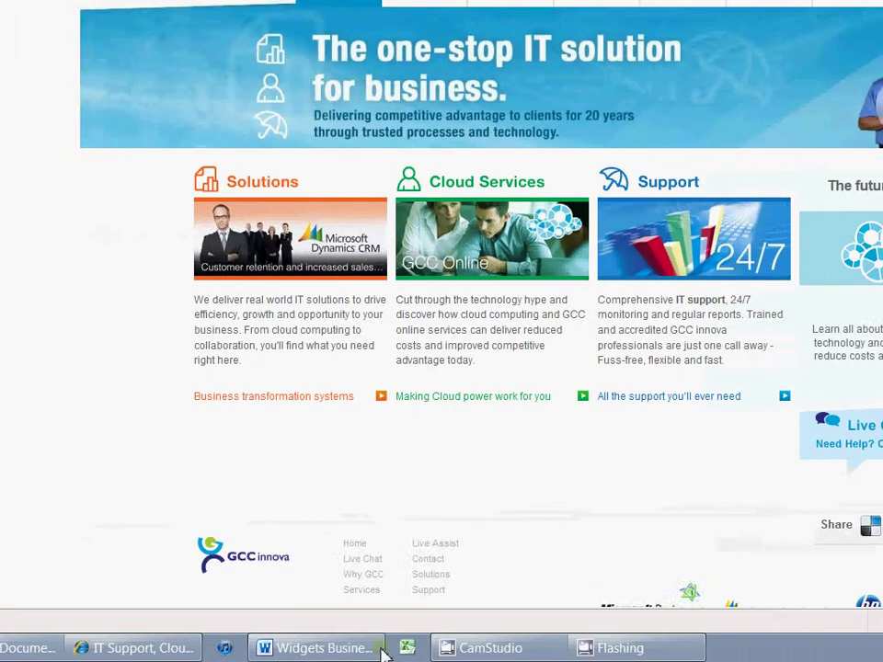
Bring the Widgets Business Case Word window forward and list its two co-authors
{"action": "left_click", "coordinate": [340, 651]}
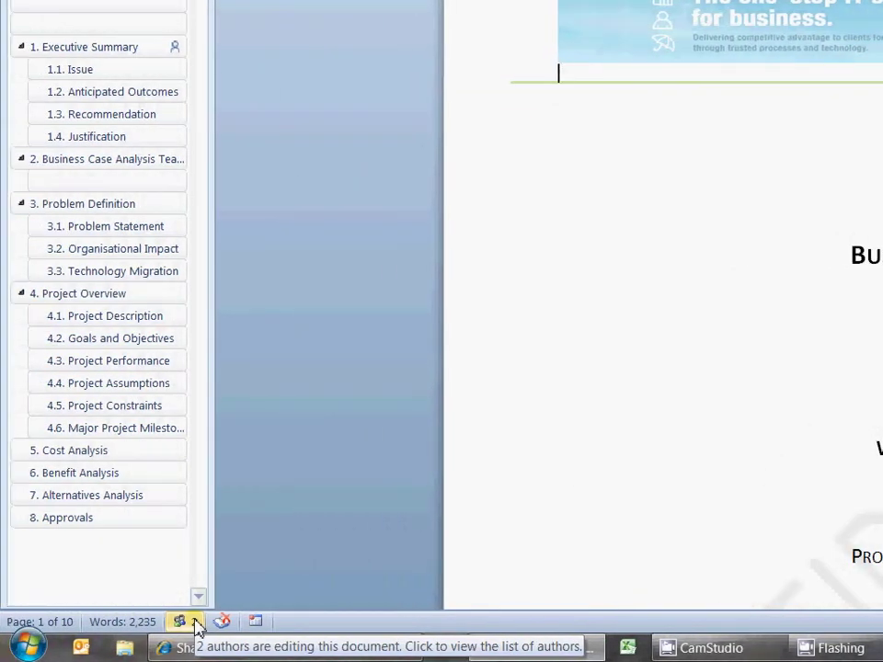
{"action": "left_click", "coordinate": [195, 623]}
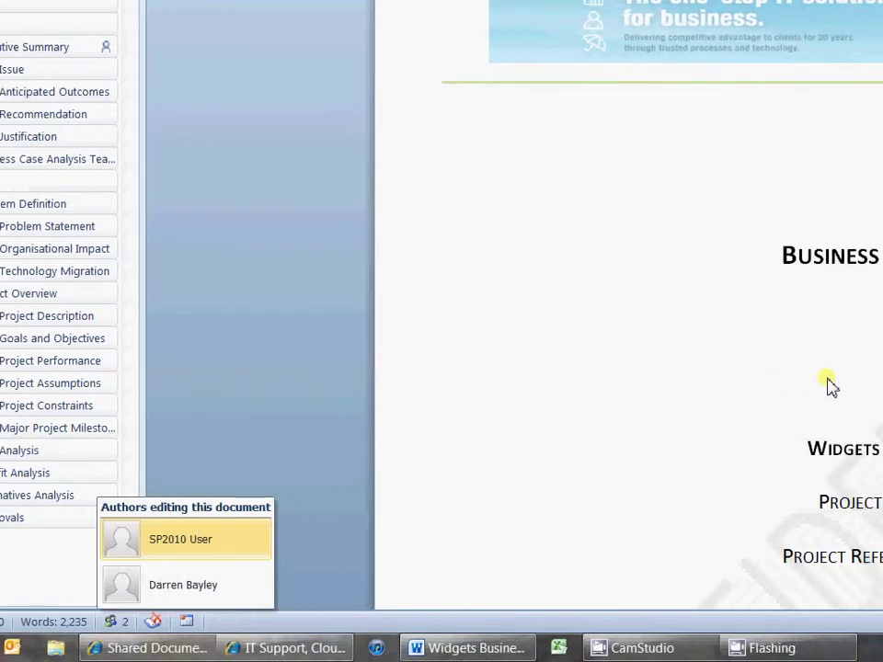
Add the line 'These are the comments' below the Executive Summary introduction
{"action": "scroll", "coordinate": [656, 375], "scroll_direction": "down", "scroll_amount": 5}
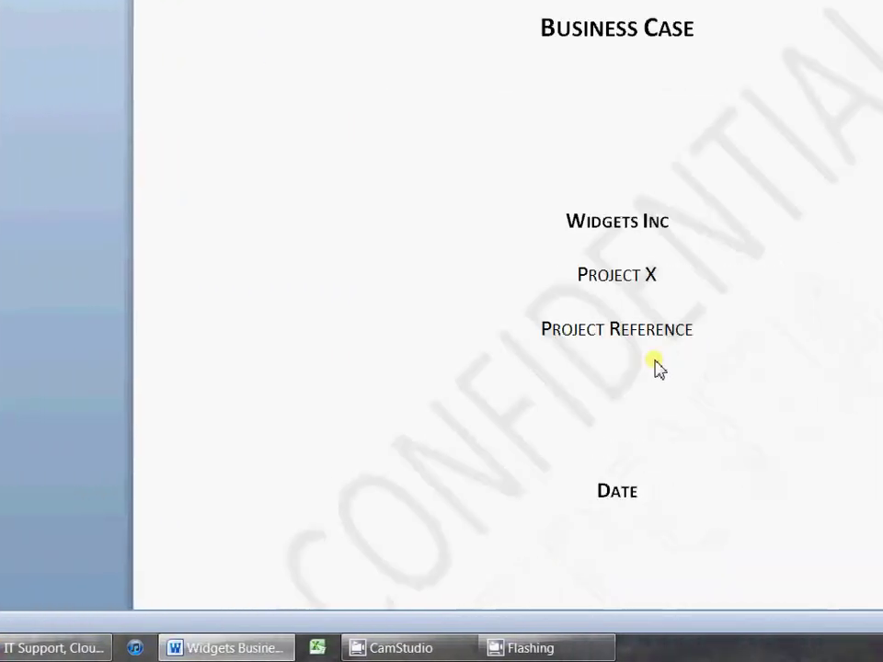
{"action": "scroll", "coordinate": [655, 379], "scroll_direction": "down", "scroll_amount": 15}
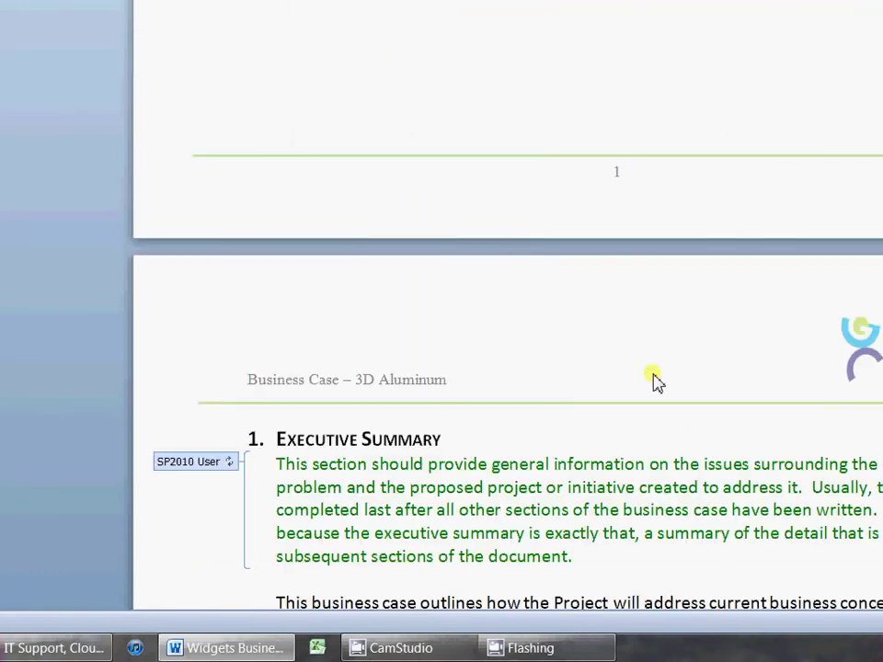
{"action": "scroll", "coordinate": [625, 331], "scroll_direction": "down", "scroll_amount": 4}
{"action": "scroll", "coordinate": [604, 295], "scroll_direction": "up", "scroll_amount": 5}
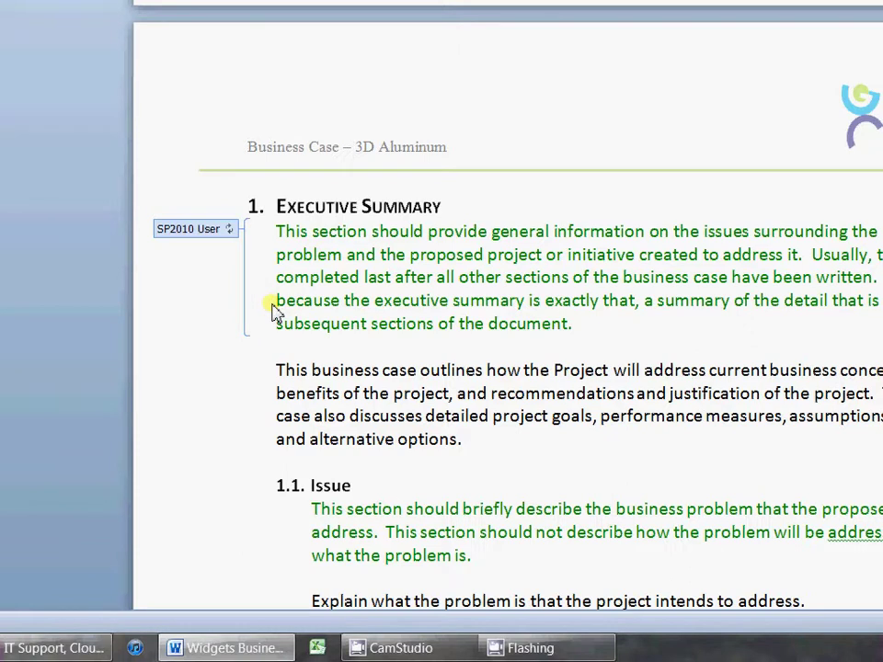
{"action": "left_click", "coordinate": [493, 439]}
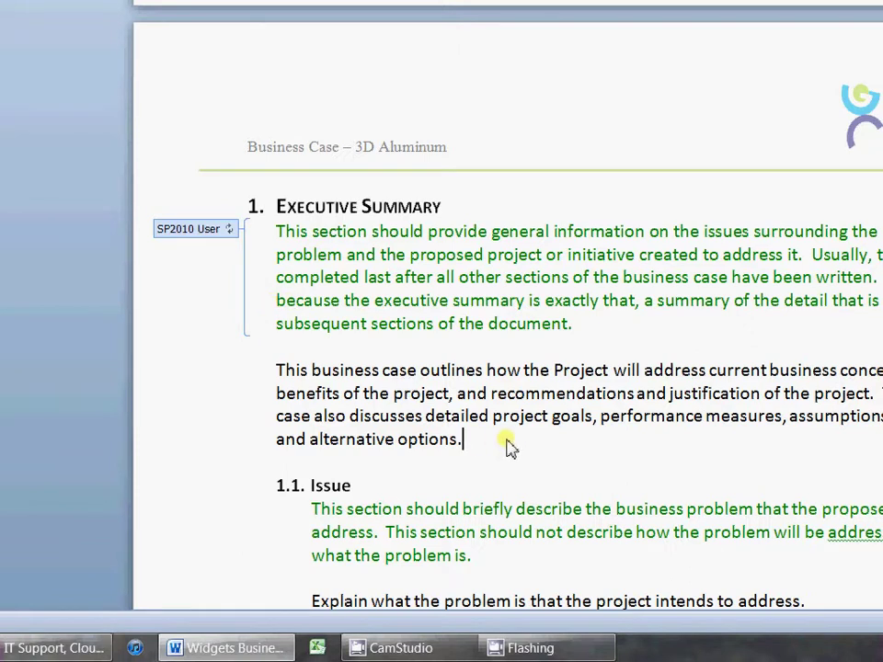
{"action": "key", "text": "Return"}
{"action": "key", "text": "Return"}
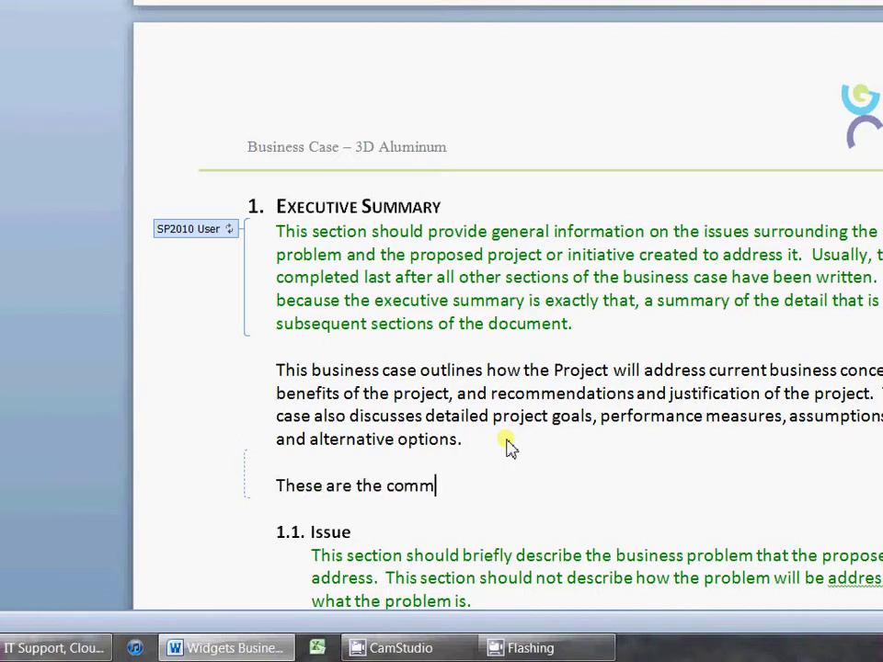
{"action": "type", "text": "These are the commentds"}
{"action": "key", "text": "BackSpace"}
{"action": "type", "text": "s added by darren"}
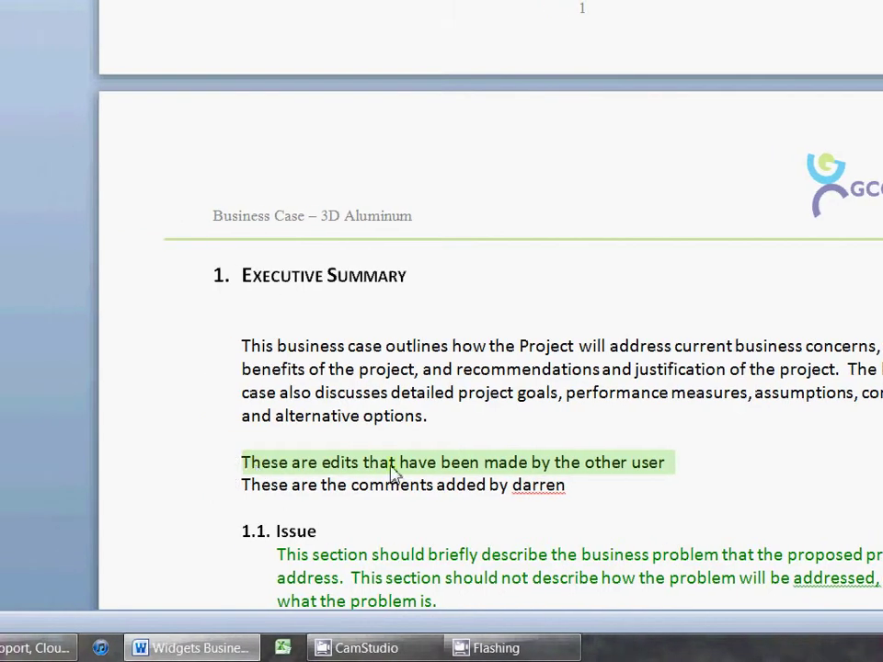
Add an empty line after the comment, beside the other author's highlighted edit
{"action": "scroll", "coordinate": [445, 480], "scroll_direction": "down", "scroll_amount": 2}
{"action": "left_click", "coordinate": [609, 388]}
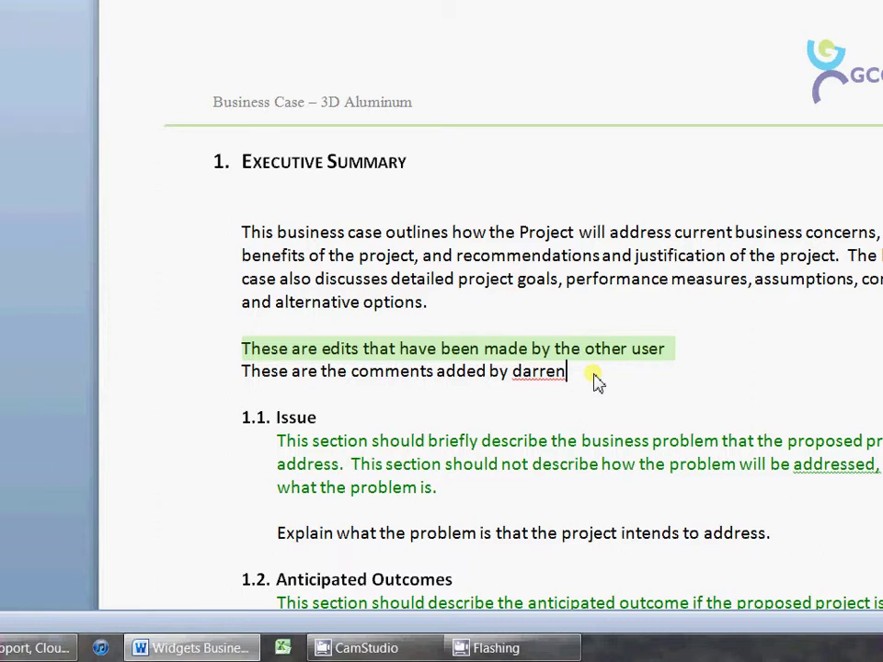
{"action": "key", "text": "Return"}
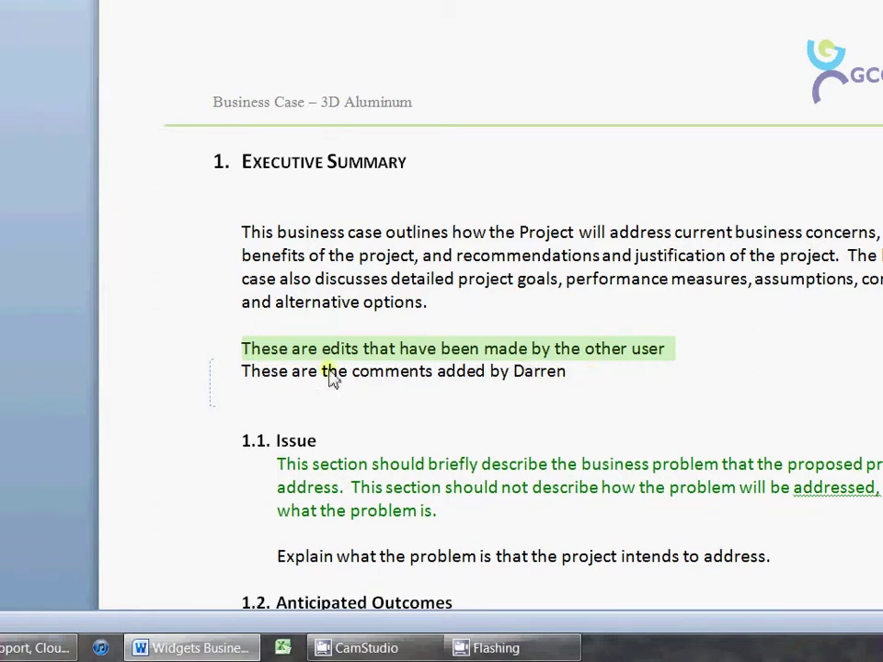
{"action": "left_click", "coordinate": [236, 348]}
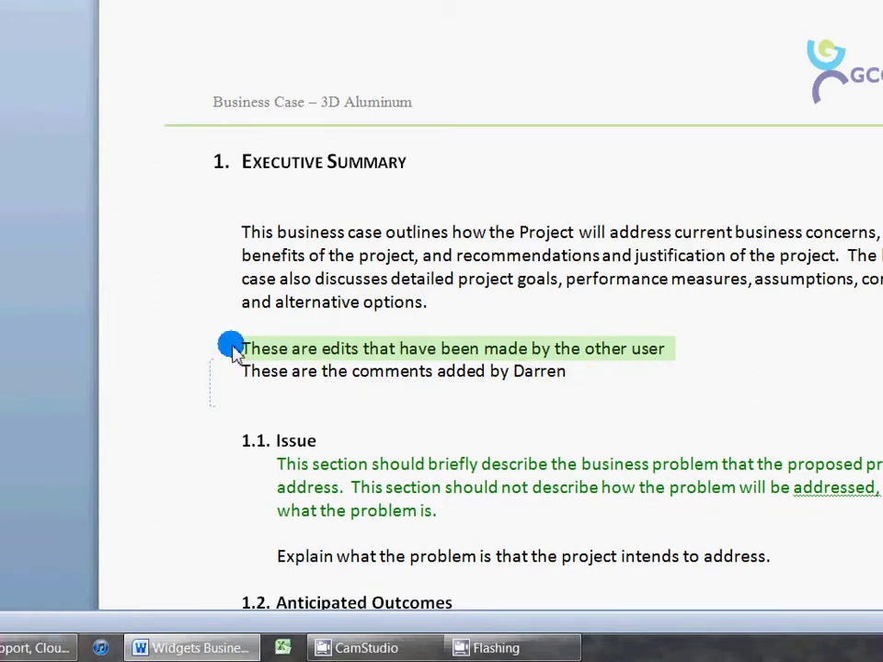
{"action": "left_click", "coordinate": [271, 398]}
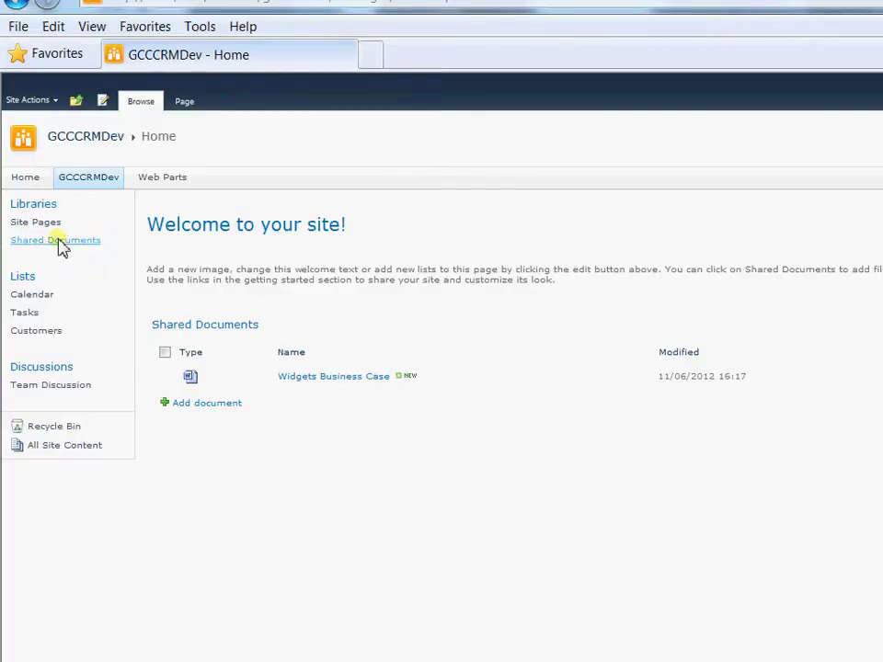
Return to Shared Documents and show the Workflows page for Widgets Business Case
{"action": "left_click", "coordinate": [61, 243]}
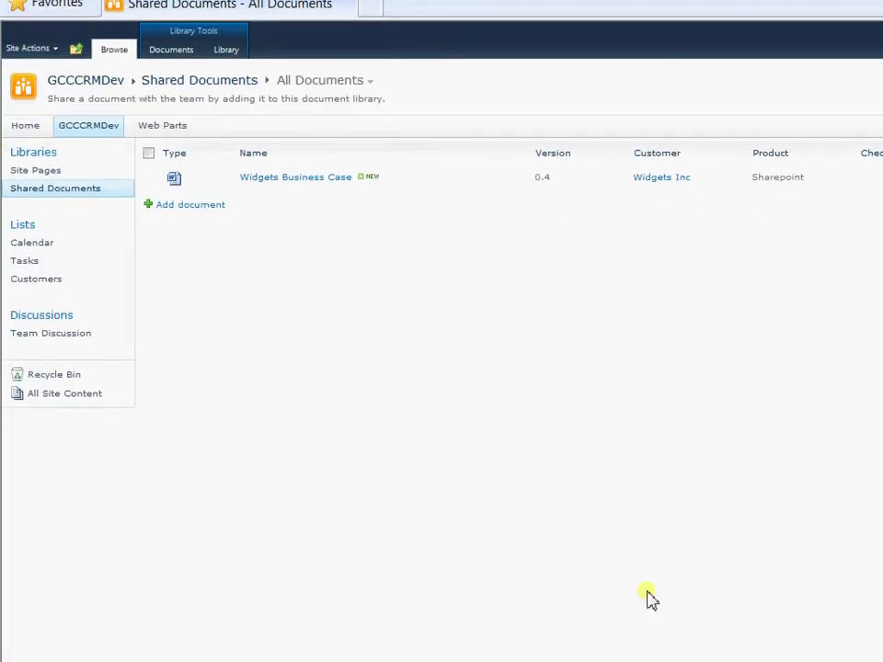
{"action": "mouse_move", "coordinate": [461, 149]}
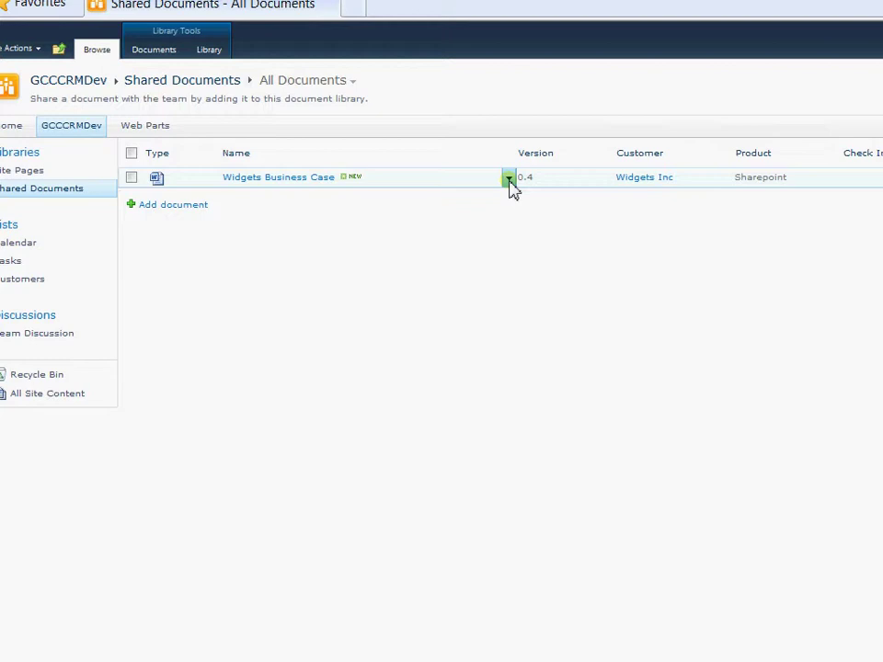
{"action": "left_click", "coordinate": [508, 179]}
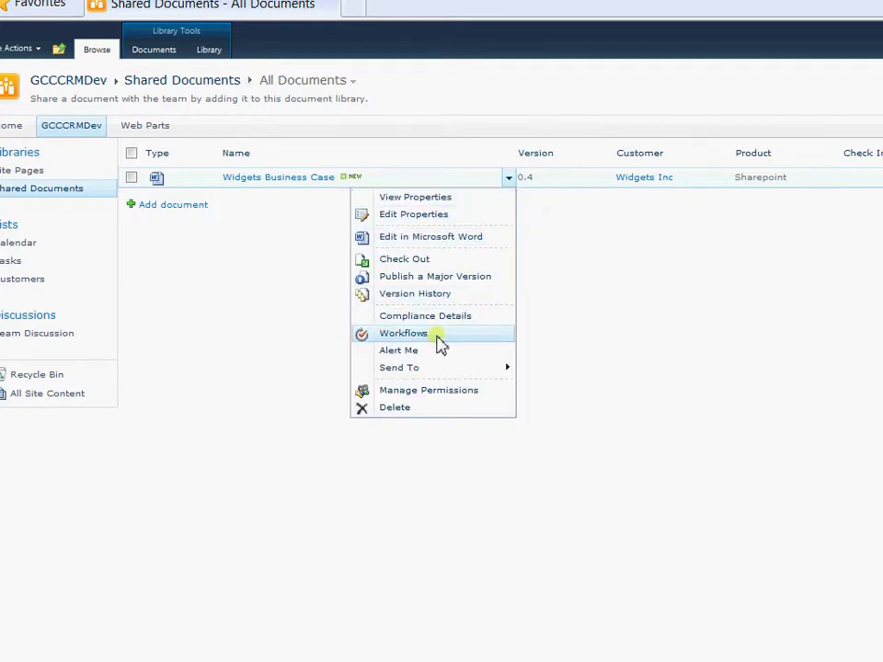
{"action": "left_click", "coordinate": [437, 342]}
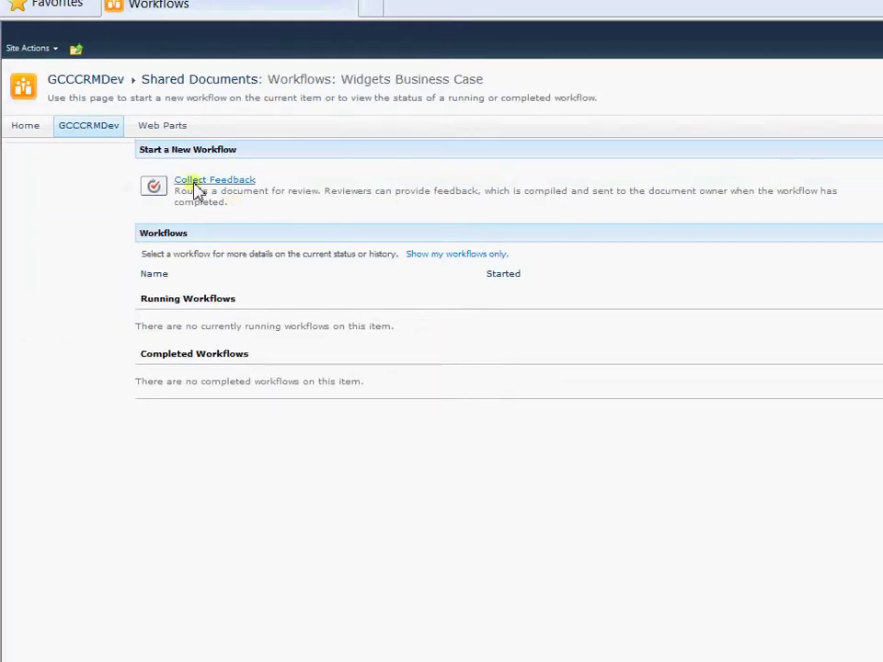
Start a Collect Feedback workflow, assign a reviewer and write the request message
{"action": "left_click", "coordinate": [199, 186]}
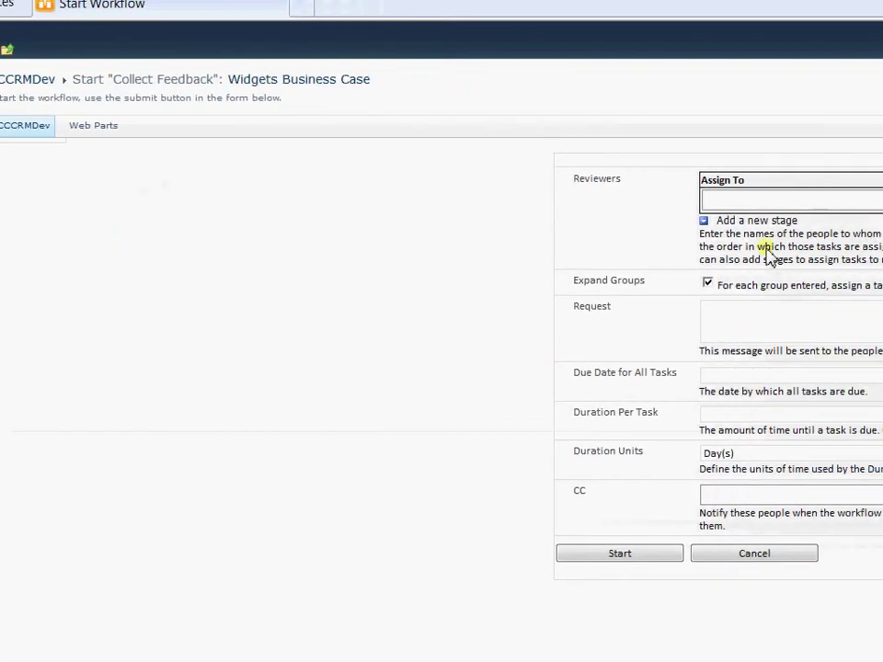
{"action": "left_click", "coordinate": [724, 200]}
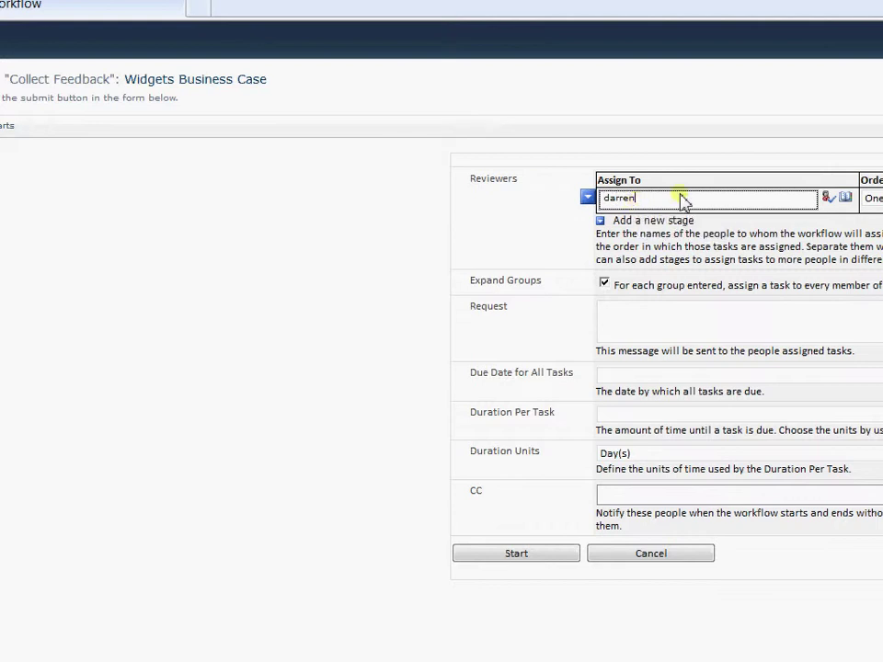
{"action": "left_click", "coordinate": [827, 198]}
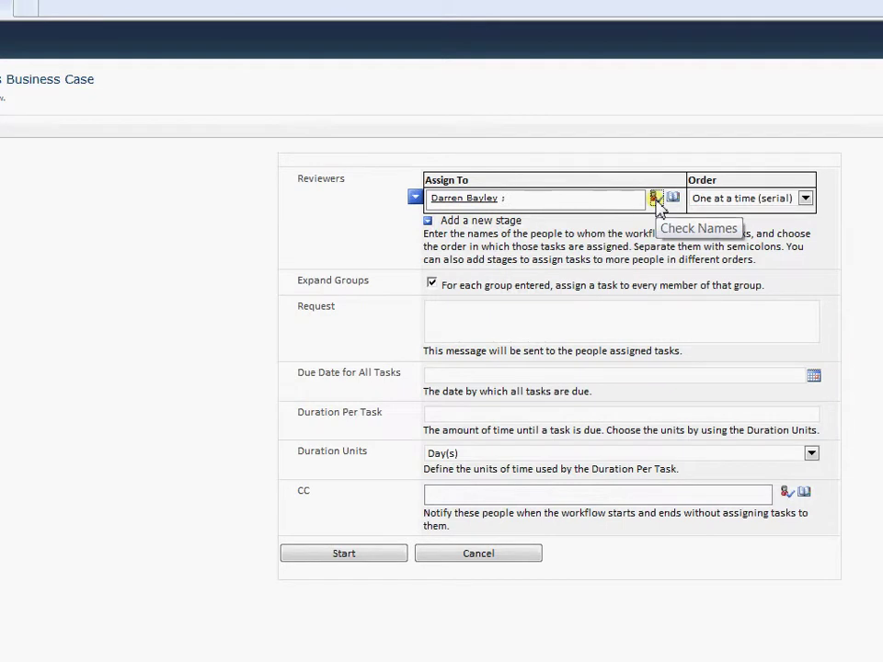
{"action": "left_click", "coordinate": [448, 320]}
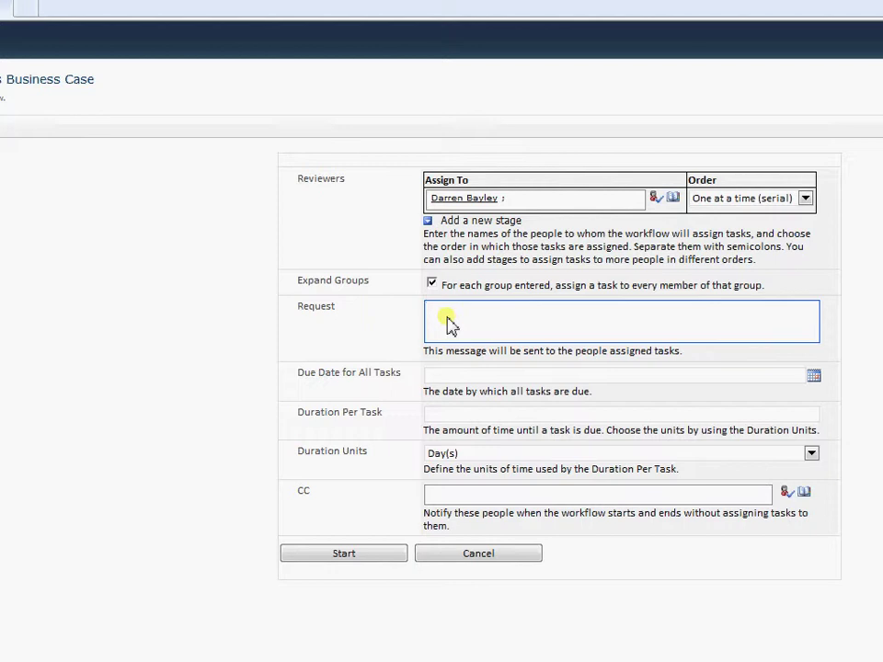
{"action": "type", "text": "Please give me your views on"}
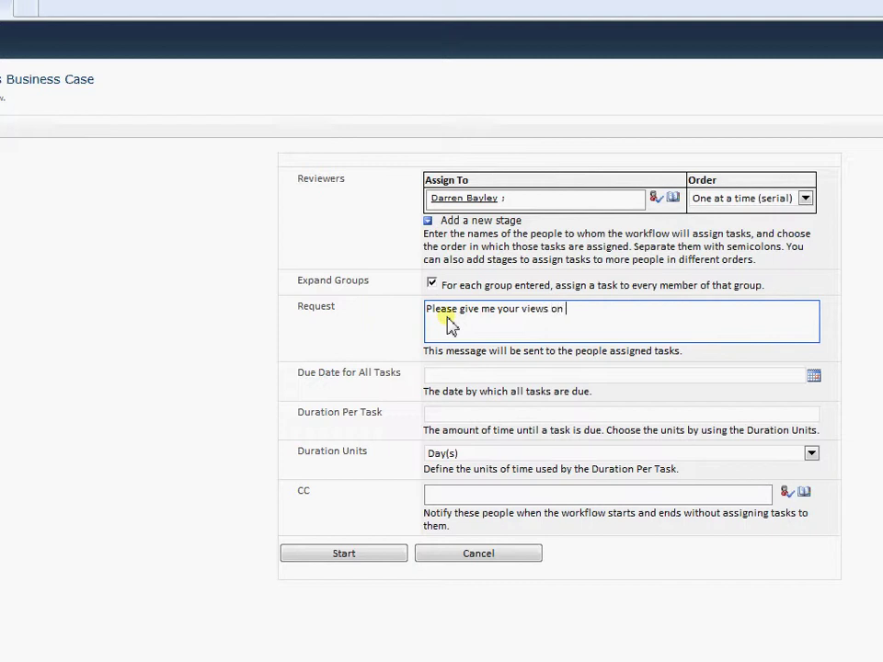
{"action": "type", "text": "document"}
Set the due date to 30/06/2012, keep One at a time (serial) order, and start the workflow
{"action": "left_click", "coordinate": [455, 374]}
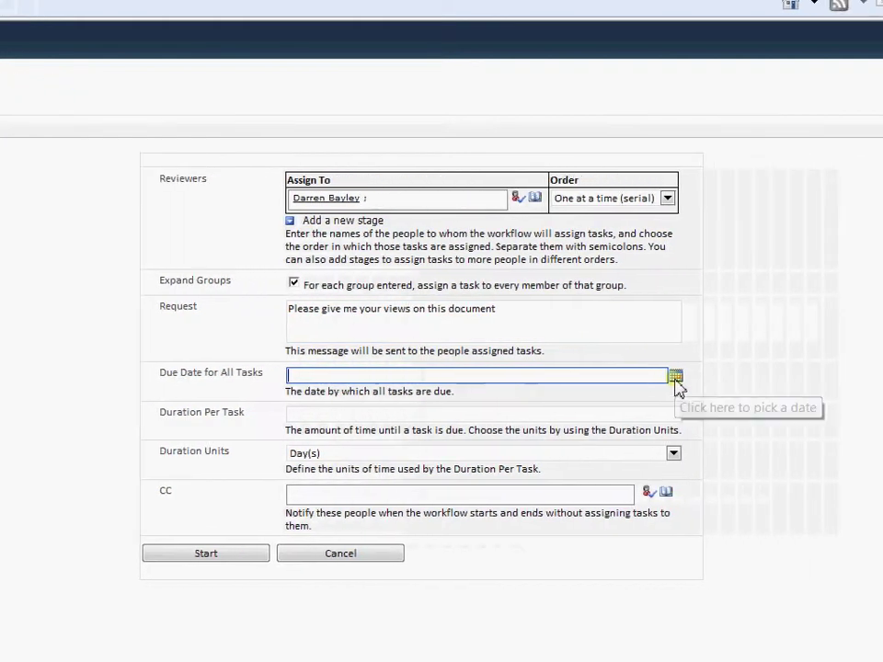
{"action": "left_click", "coordinate": [727, 377]}
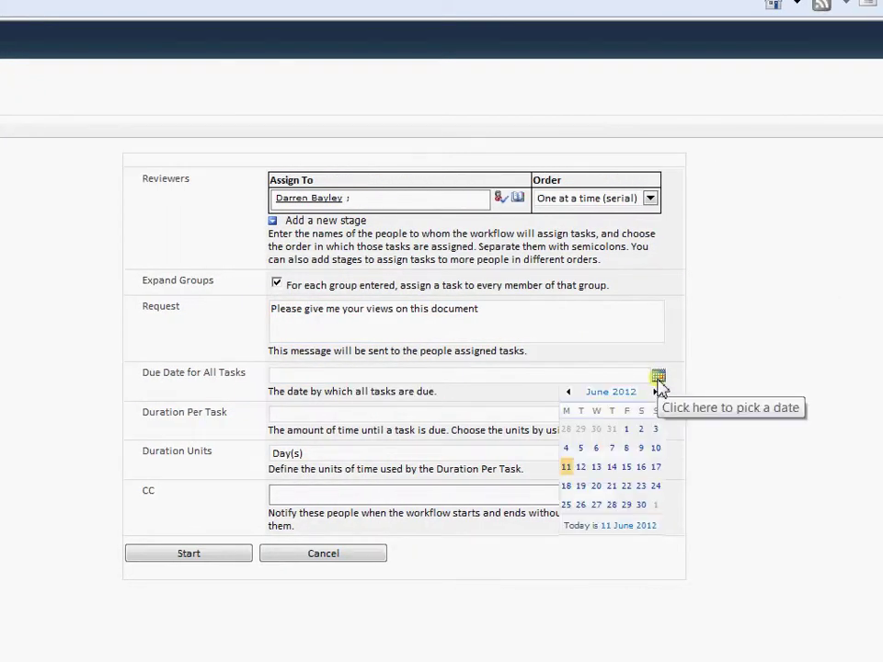
{"action": "left_click", "coordinate": [642, 504]}
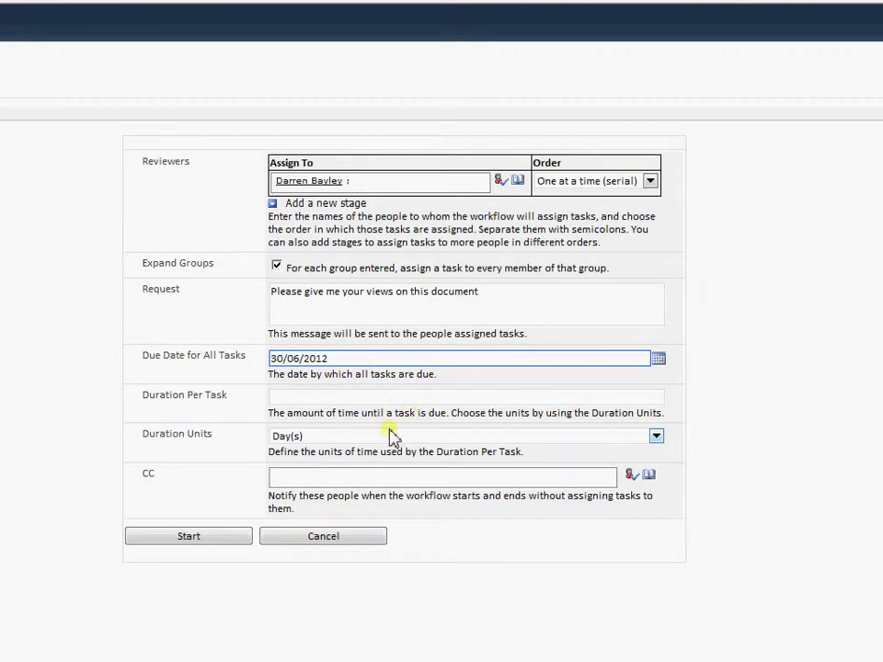
{"action": "left_click", "coordinate": [649, 184]}
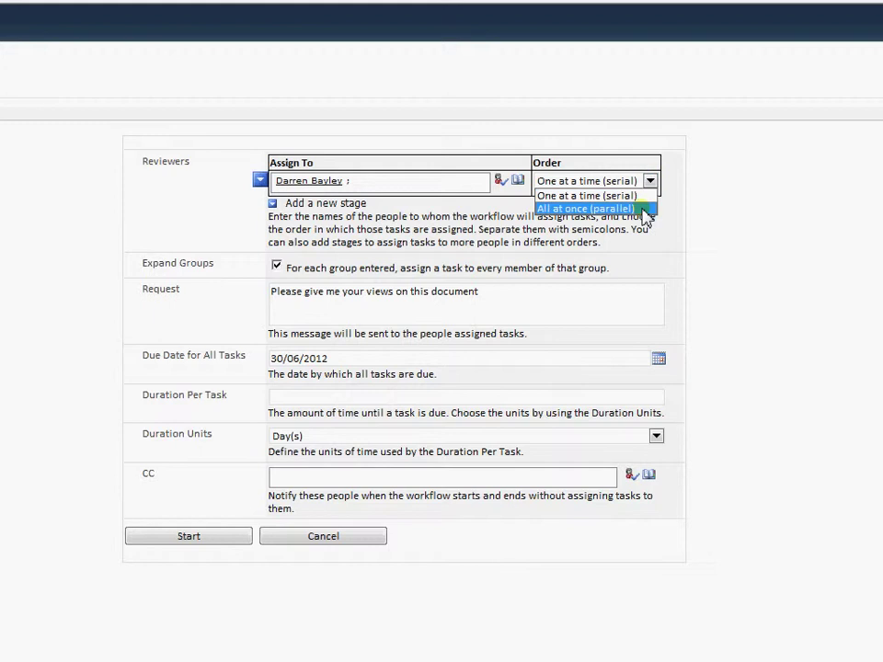
{"action": "left_click", "coordinate": [648, 197]}
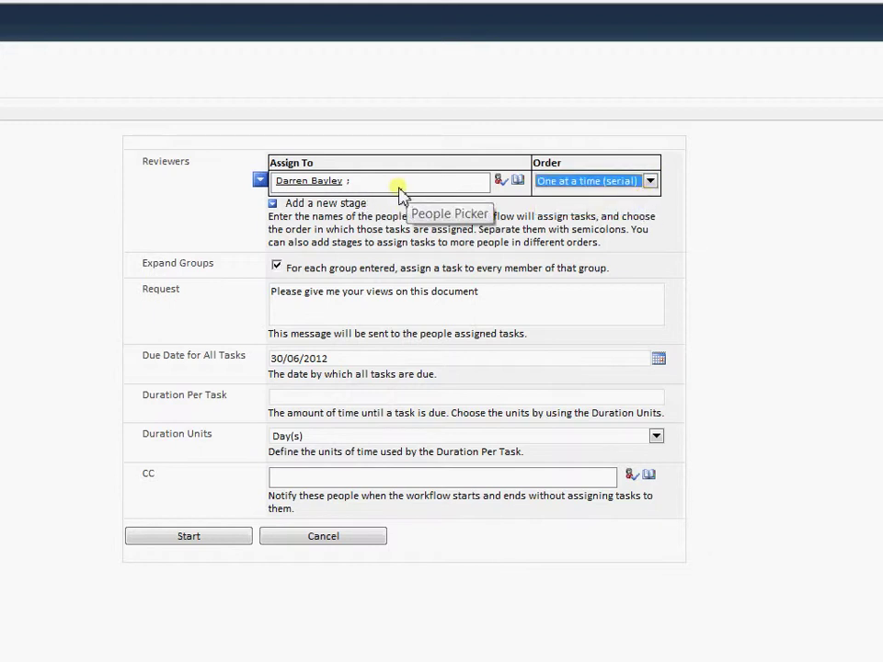
{"action": "left_click", "coordinate": [221, 505]}
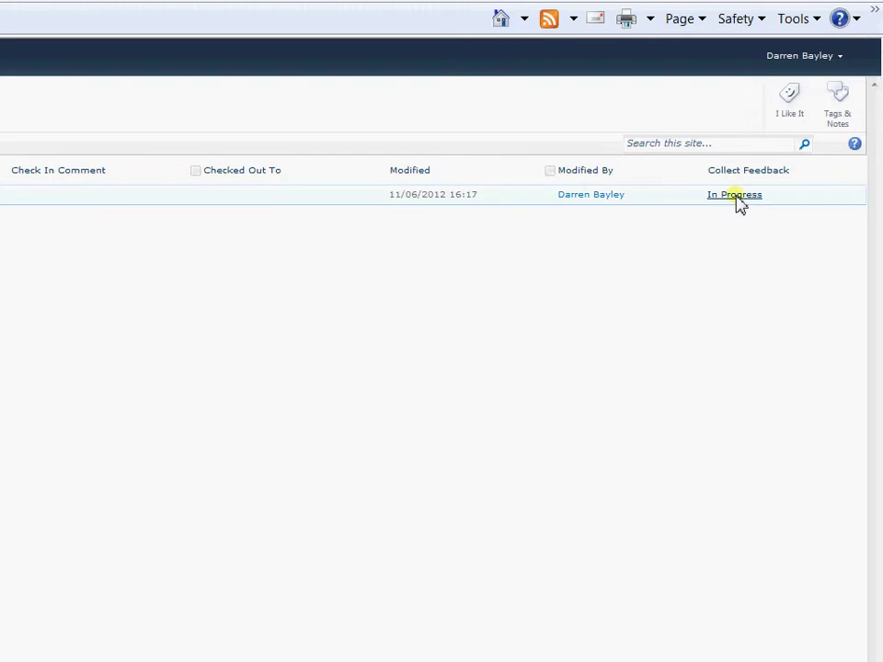
Open the In Progress Collect Feedback status for Widgets Business Case
{"action": "left_click", "coordinate": [727, 196]}
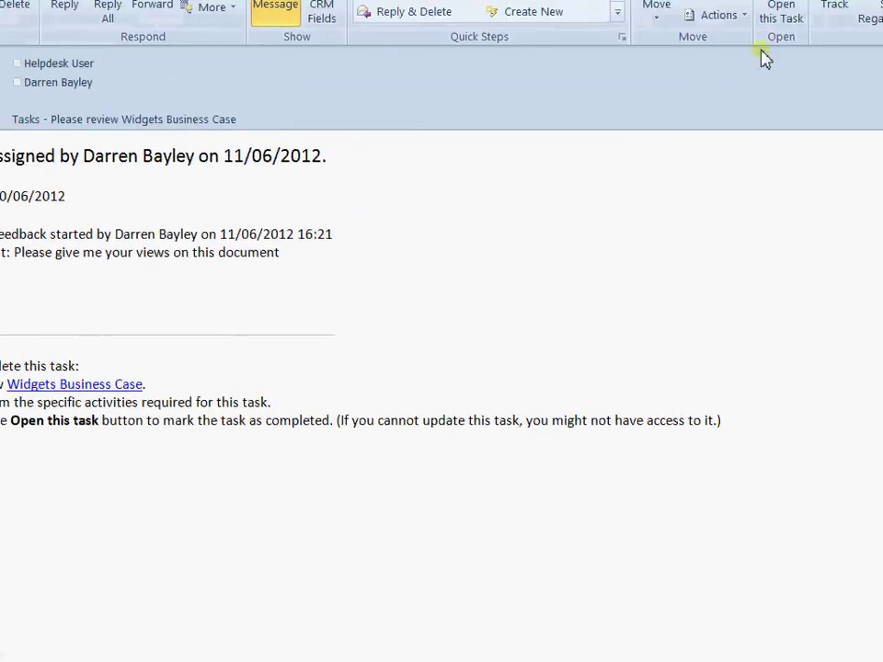
Use Open this Task in the task e-mail to show the Widgets Business Case review task form
{"action": "left_click", "coordinate": [780, 11]}
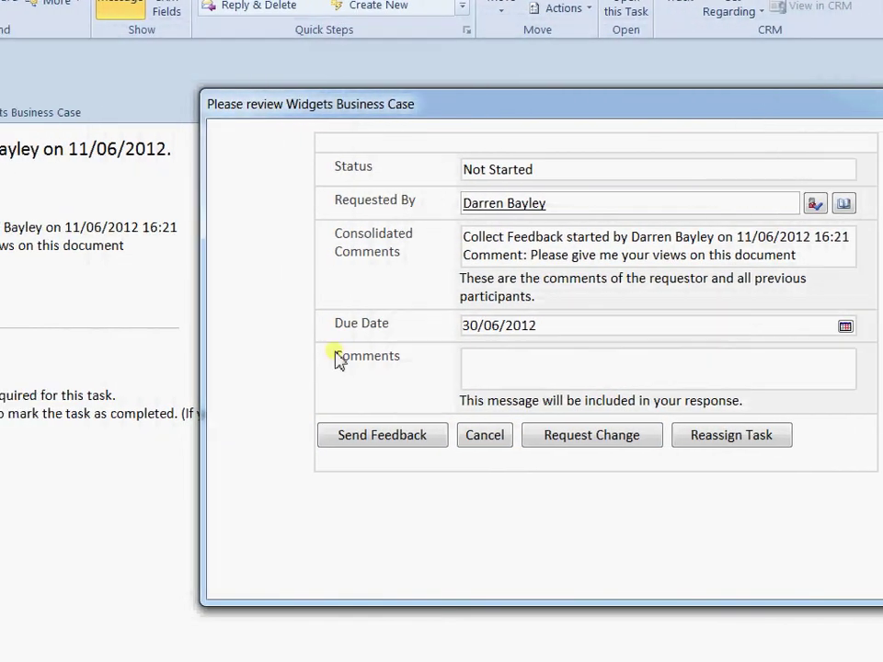
Enter the comment 'I think paragraph 3 should change' in the task's Comments box
{"action": "left_click", "coordinate": [400, 329]}
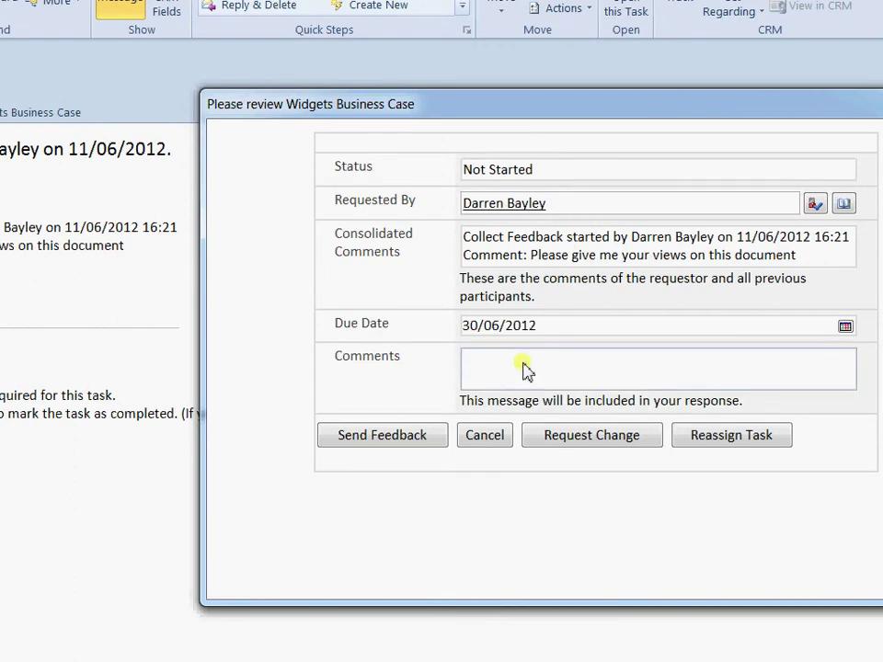
{"action": "type", "text": "I think paragraph"}
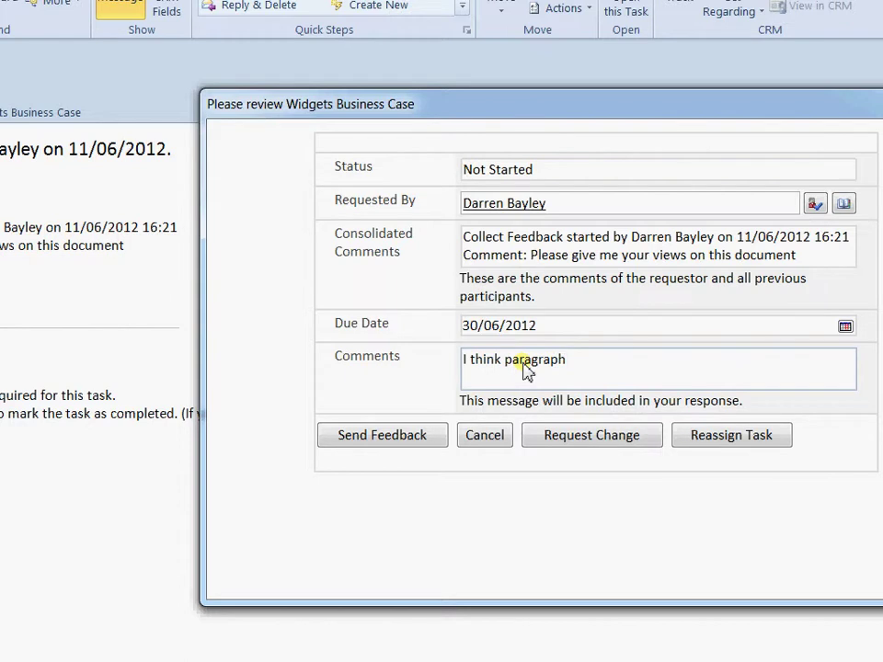
{"action": "type", "text": " 3 should chang"}
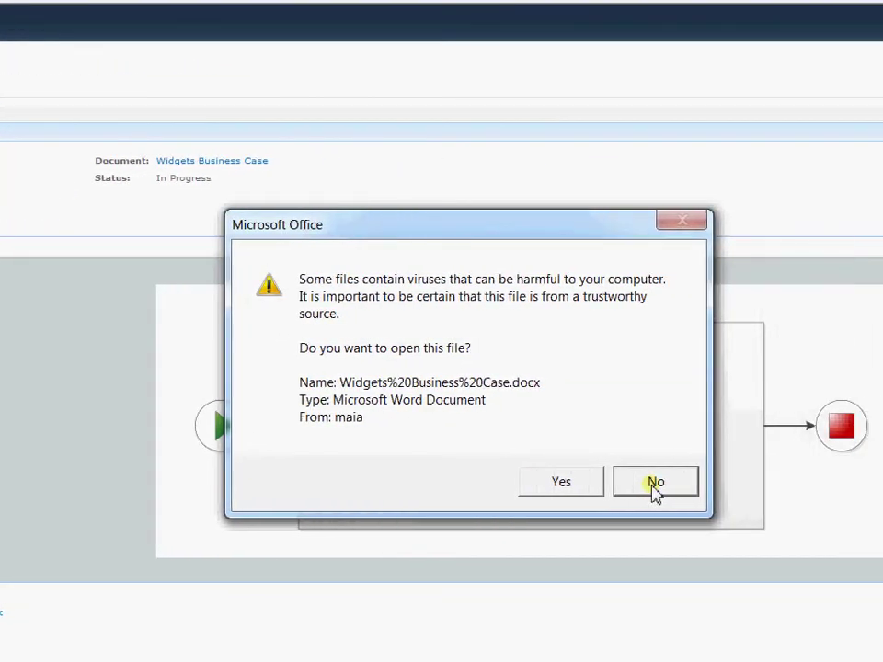
Answer No to the Microsoft Office security warning so the Word file stays closed
{"action": "left_click", "coordinate": [689, 482]}
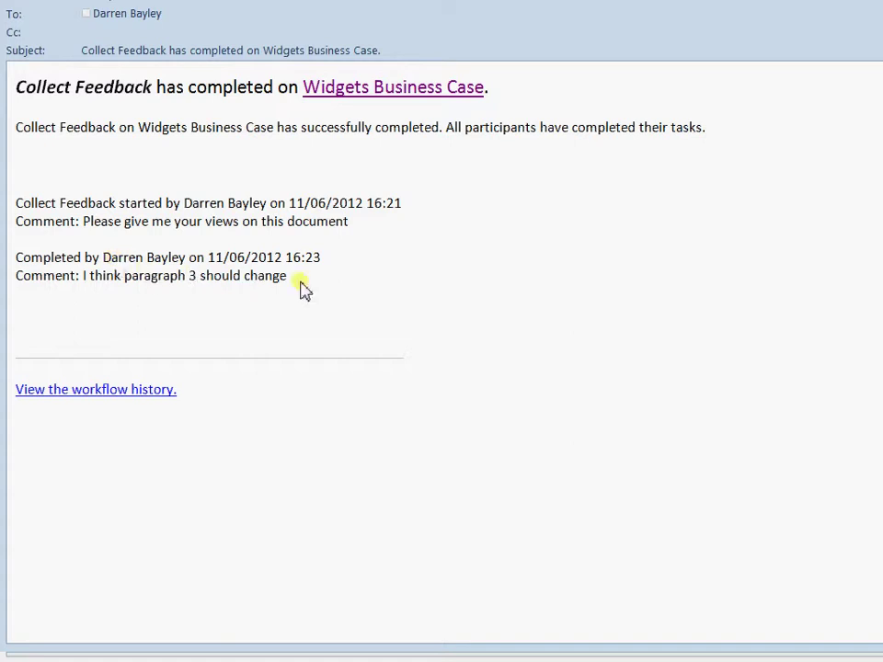
Highlight the 'I think paragraph 3 should change' comment in the completion e-mail
{"action": "left_click_drag", "start_coordinate": [292, 280], "coordinate": [17, 262]}
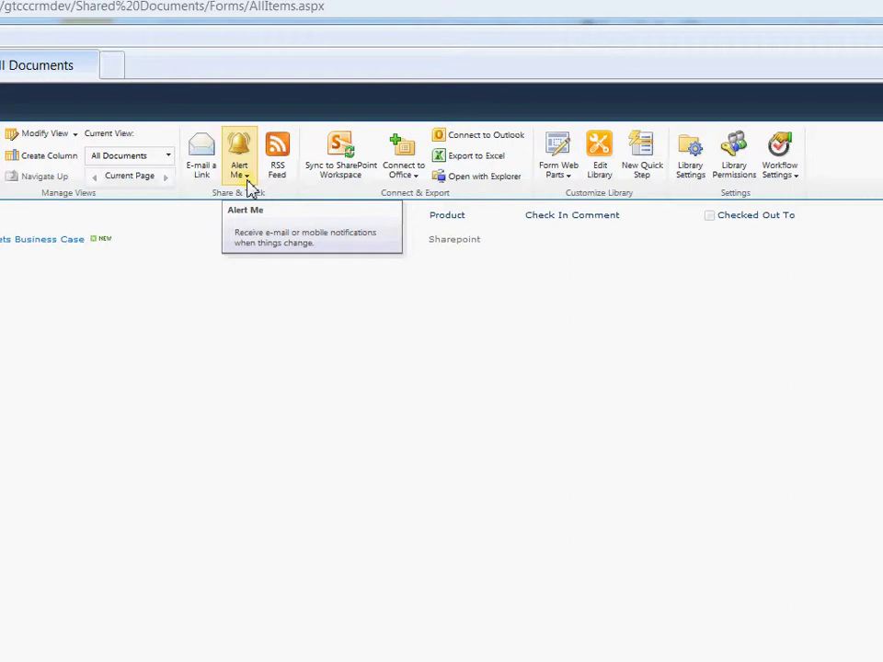
Create an immediate library alert for when someone else changes a document I last modified
{"action": "left_click", "coordinate": [243, 179]}
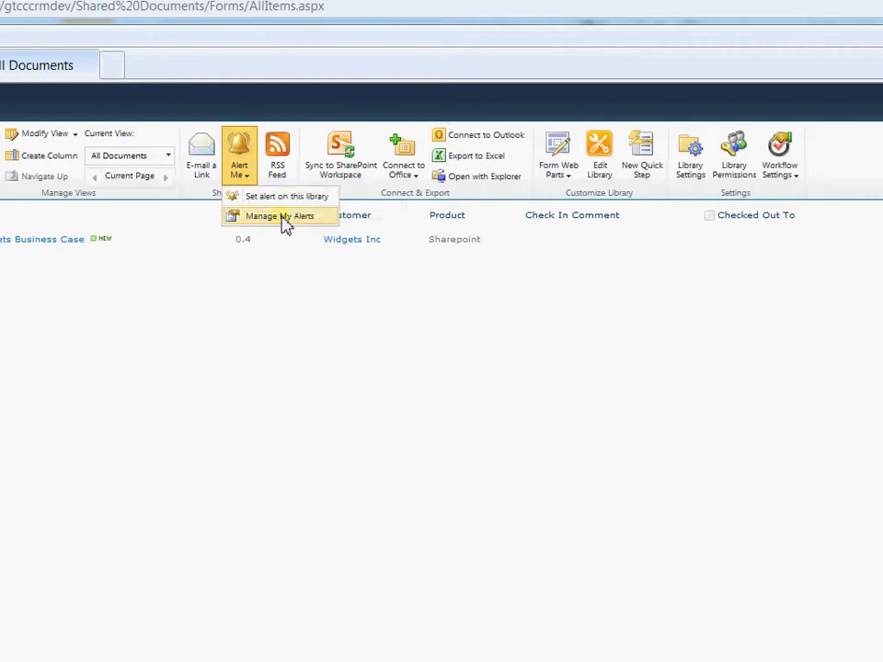
{"action": "left_click", "coordinate": [292, 199]}
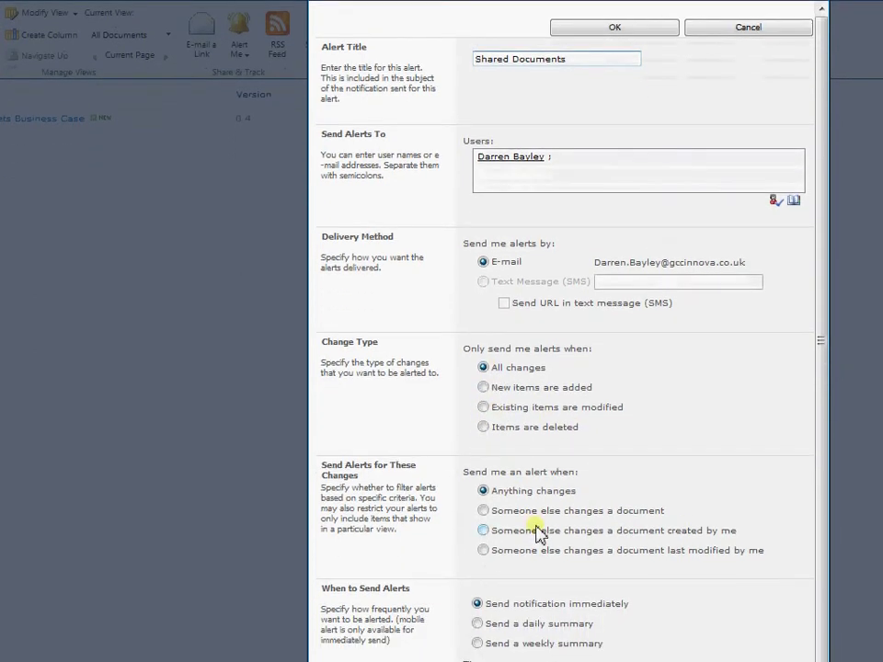
{"action": "left_click", "coordinate": [483, 530]}
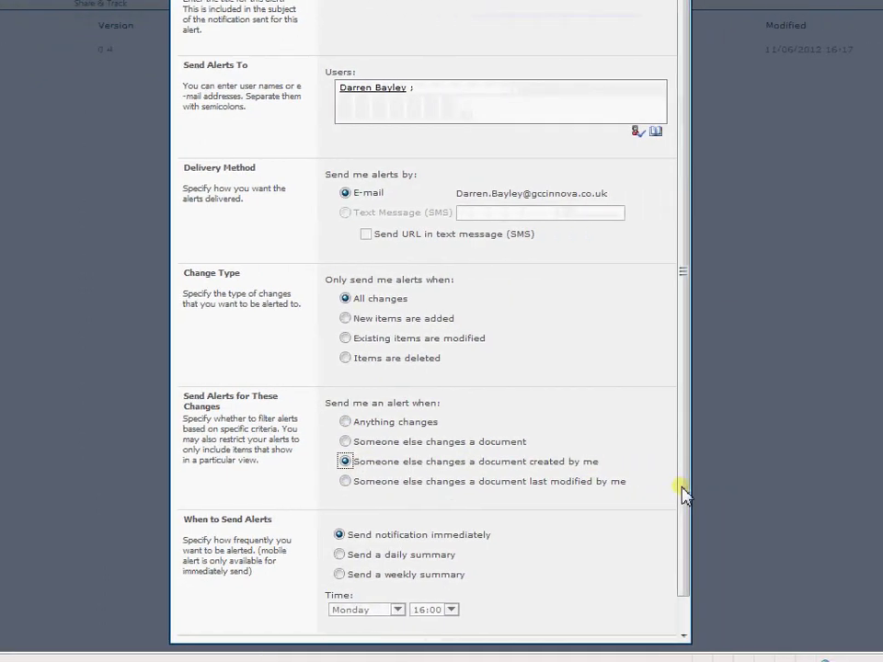
{"action": "left_click", "coordinate": [346, 465]}
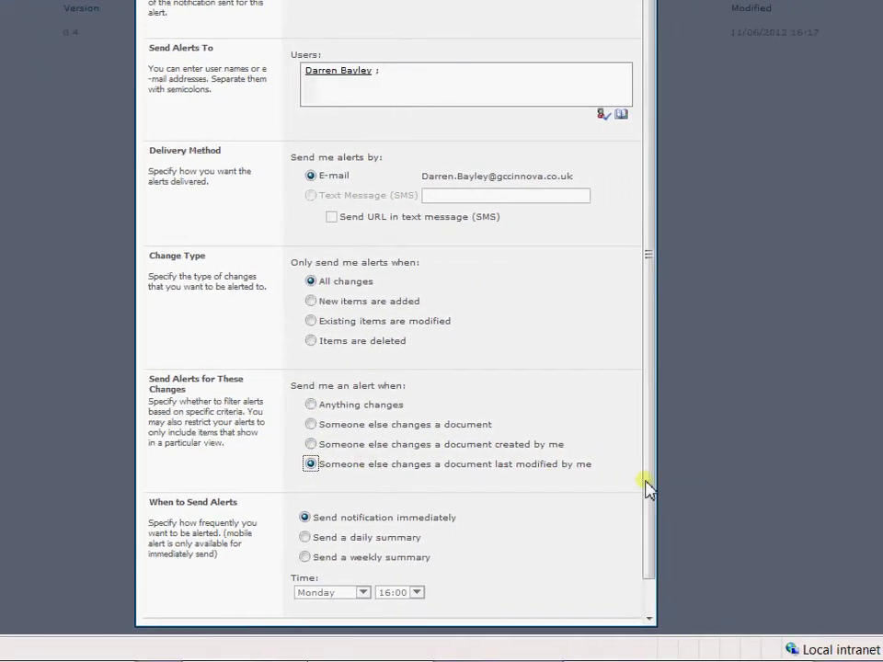
{"action": "left_click", "coordinate": [648, 559]}
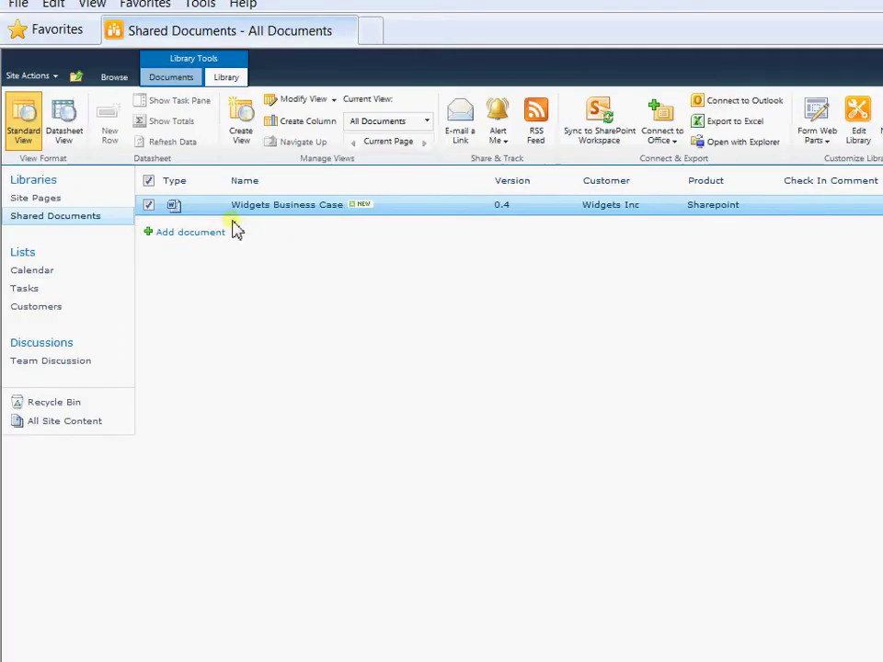
{"action": "mouse_move", "coordinate": [236, 219]}
{"action": "left_click", "coordinate": [484, 207]}
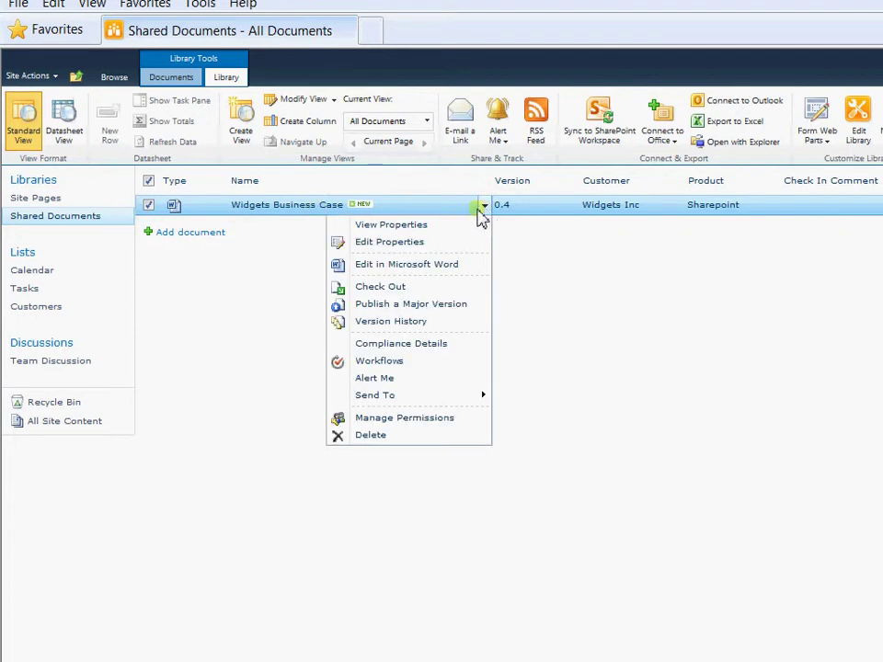
Edit Widgets Business Case properties, setting Customer to A Company Limited, and save
{"action": "left_click", "coordinate": [431, 242]}
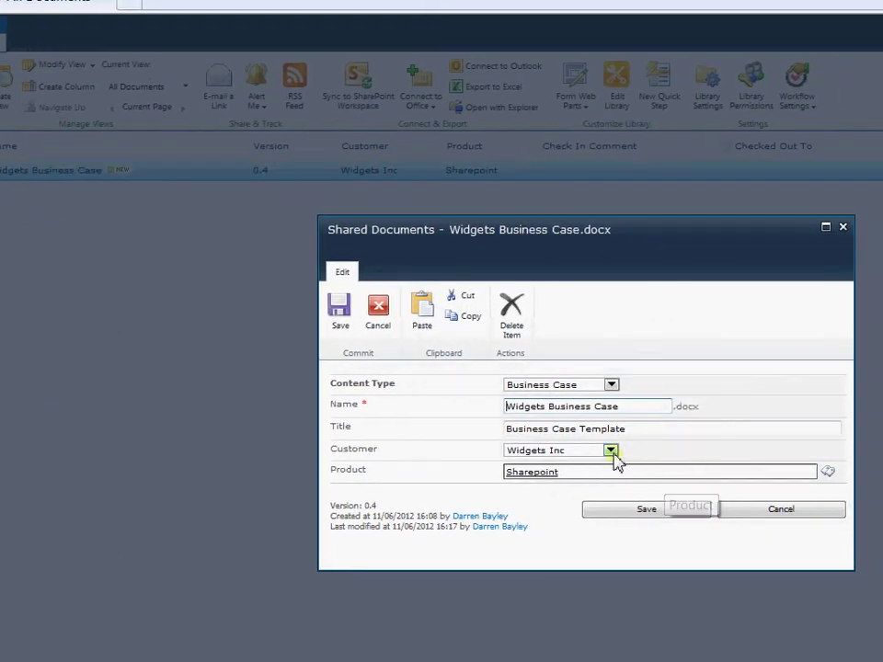
{"action": "left_click", "coordinate": [662, 468]}
{"action": "left_click", "coordinate": [589, 483]}
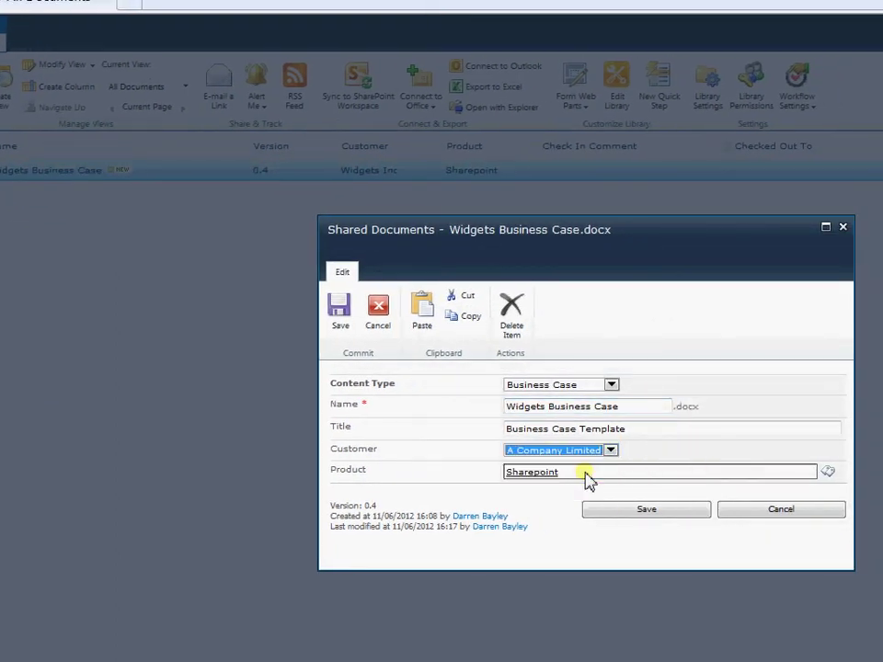
{"action": "left_click", "coordinate": [629, 493]}
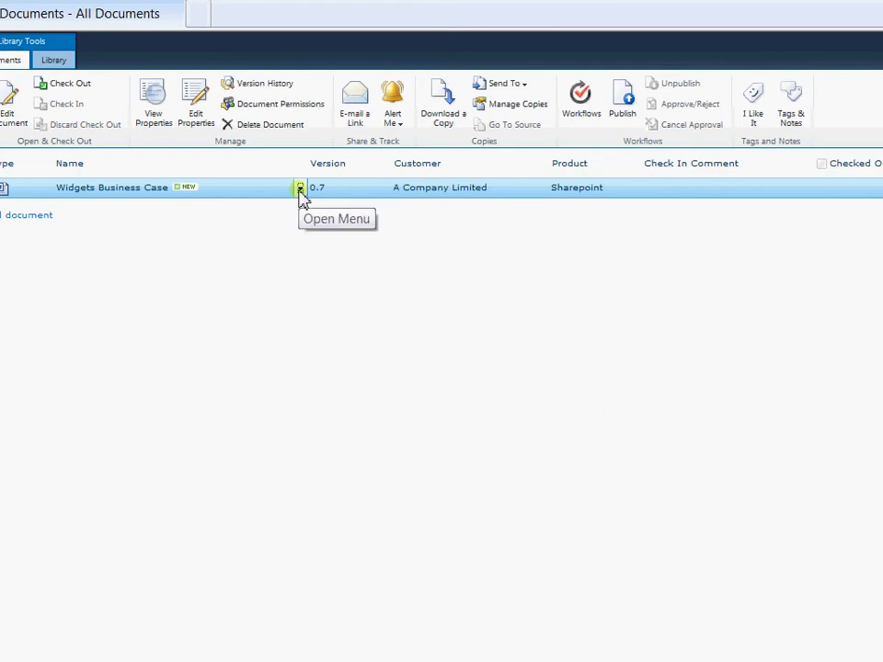
Display the Version History of Widgets Business Case from its item menu
{"action": "left_click", "coordinate": [300, 189]}
{"action": "mouse_move", "coordinate": [255, 380]}
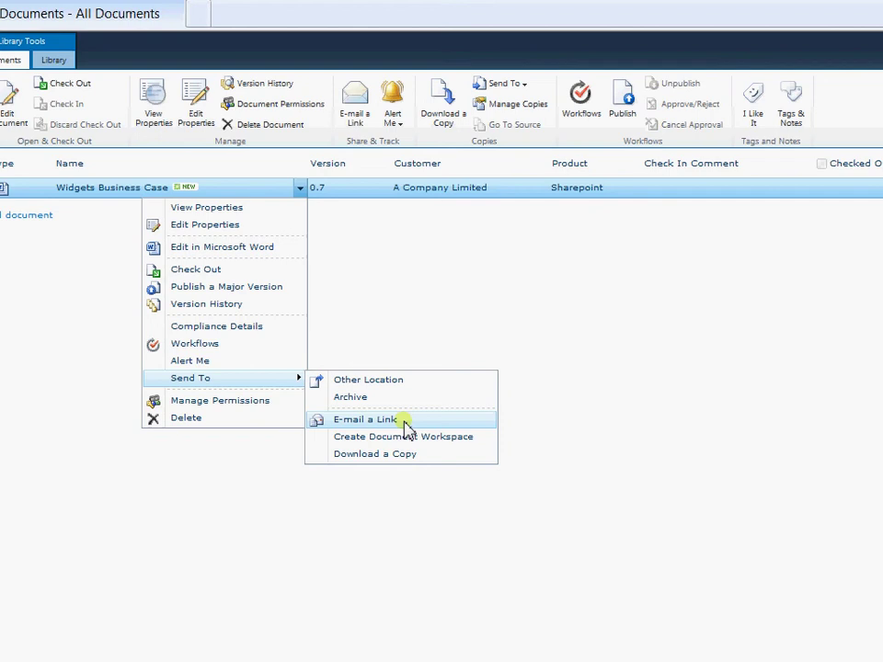
{"action": "left_click", "coordinate": [600, 436]}
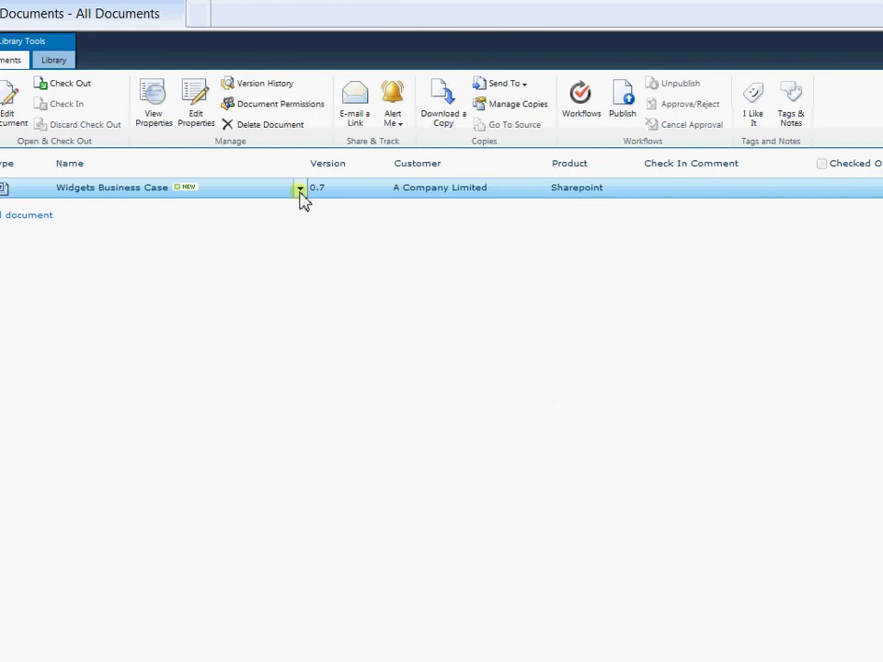
{"action": "left_click", "coordinate": [301, 193]}
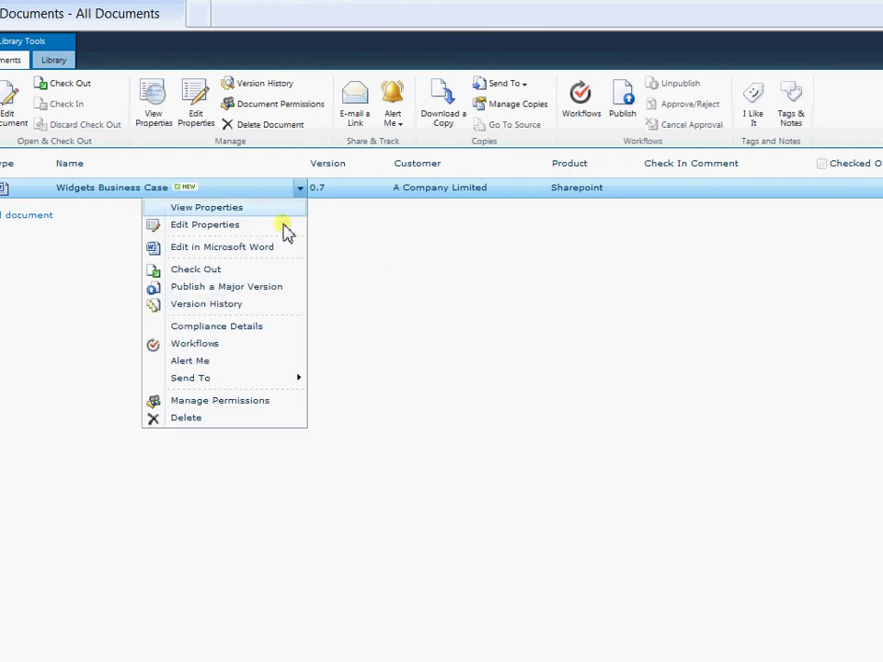
{"action": "left_click", "coordinate": [243, 306]}
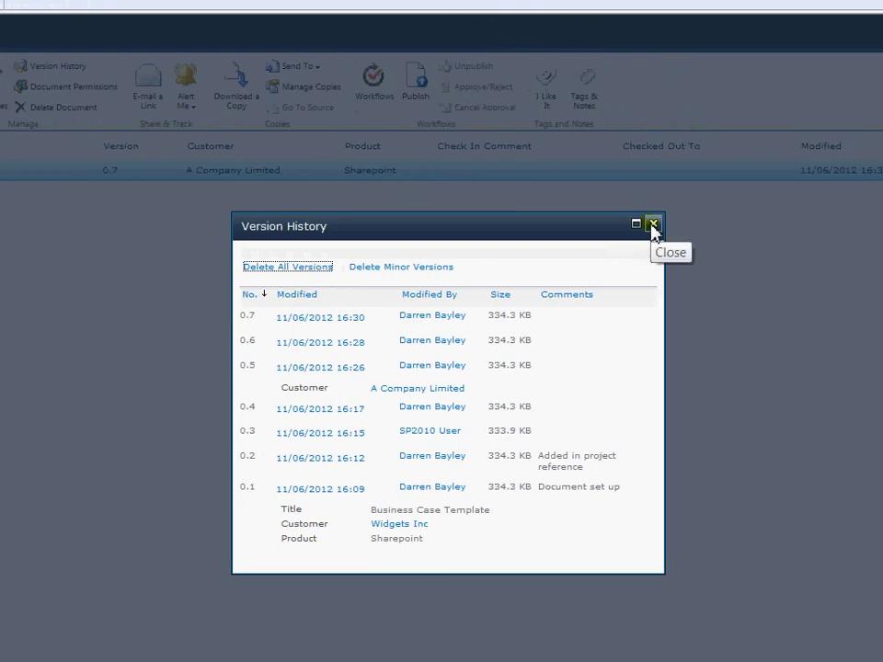
Close the Widgets Business Case Version History dialog to return to Shared Documents
{"action": "left_click", "coordinate": [652, 225]}
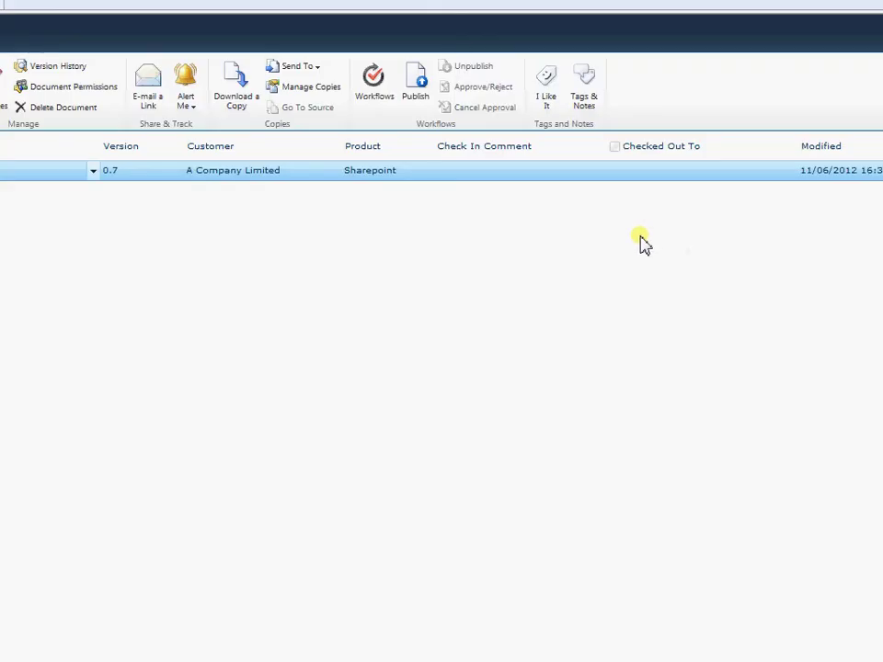